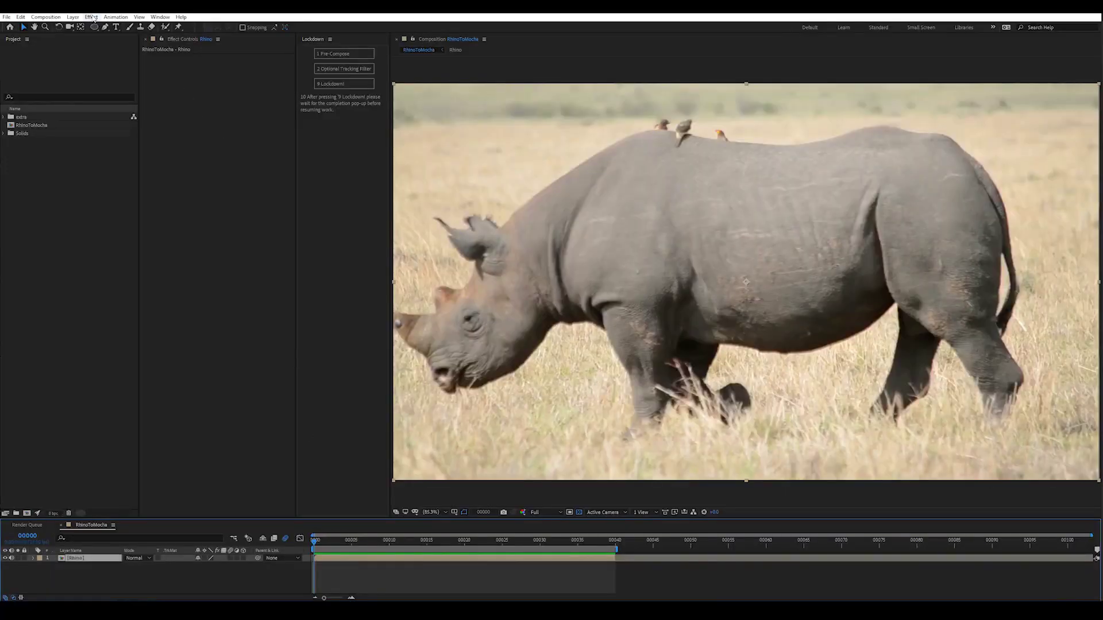
Step: Apply the Mocha AE effect to the Rhino layer from the Effect menu
{"action": "left_click", "coordinate": [92, 17]}
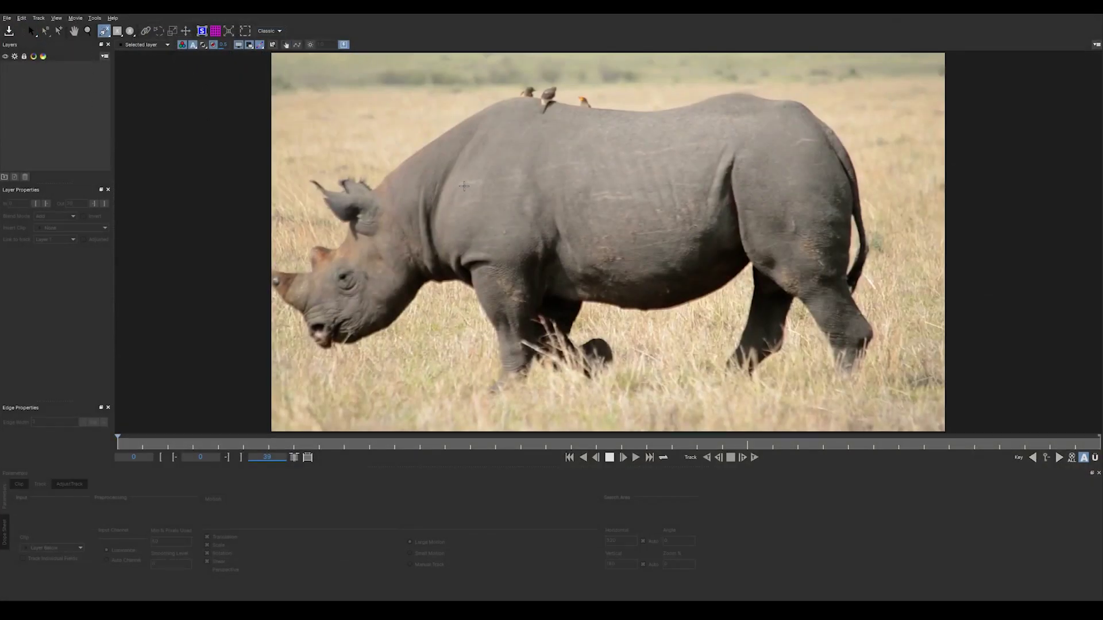
Step: Draw a closed X-spline shape around the rhino's front shoulder
{"action": "left_click", "coordinate": [465, 190]}
{"action": "left_click", "coordinate": [477, 284]}
{"action": "left_click", "coordinate": [537, 280]}
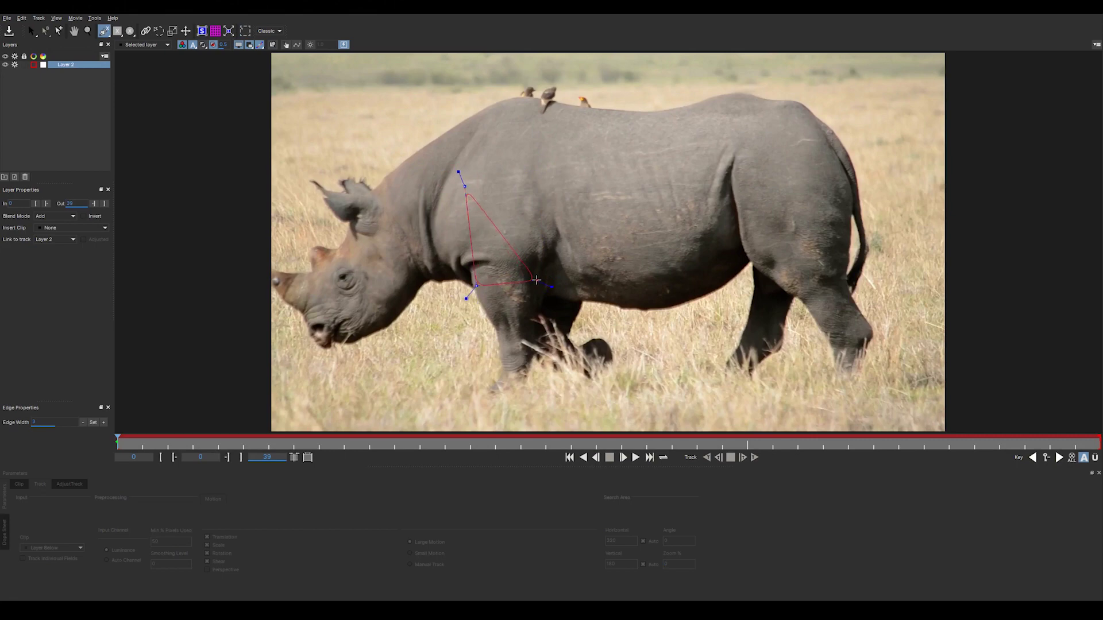
{"action": "left_click", "coordinate": [530, 168]}
{"action": "right_click", "coordinate": [552, 220]}
Step: Draw a closed X-spline shape around the rhino's midsection and belly
{"action": "left_click", "coordinate": [554, 159]}
{"action": "left_click", "coordinate": [579, 230]}
{"action": "left_click", "coordinate": [576, 280]}
{"action": "left_click", "coordinate": [661, 280]}
{"action": "left_click", "coordinate": [715, 256]}
{"action": "left_click", "coordinate": [698, 138]}
{"action": "right_click", "coordinate": [702, 172]}
Step: Outline the rear haunch, track all shapes forward, and return to frame 0
{"action": "left_click", "coordinate": [739, 136]}
{"action": "left_click", "coordinate": [755, 252]}
{"action": "left_click", "coordinate": [797, 282]}
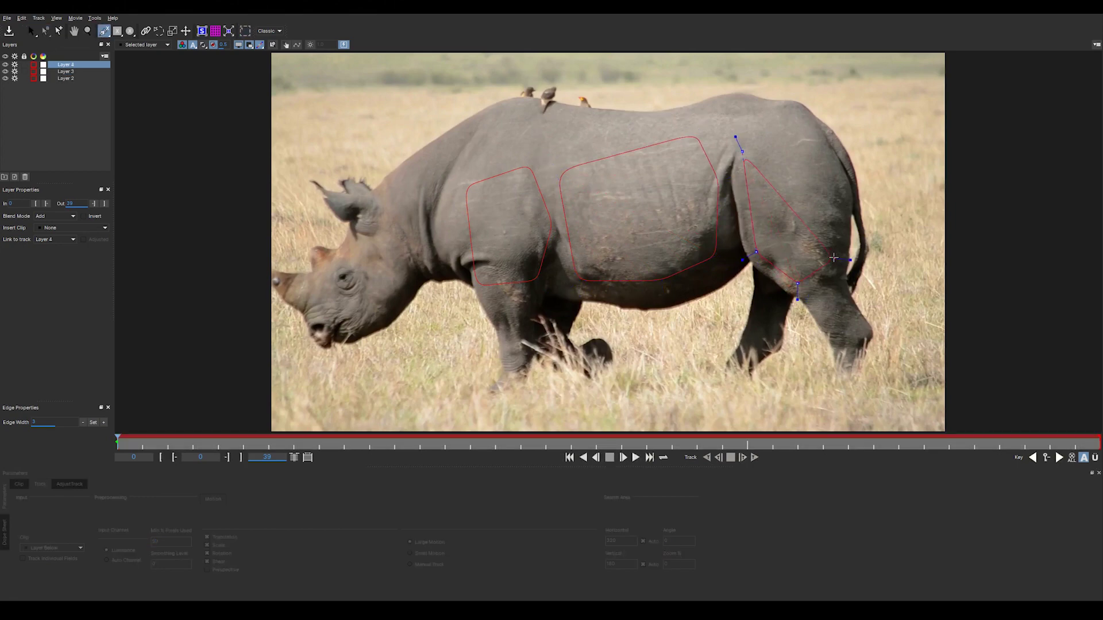
{"action": "left_click", "coordinate": [834, 257]}
{"action": "left_click", "coordinate": [827, 174]}
{"action": "left_click", "coordinate": [802, 108]}
{"action": "right_click", "coordinate": [774, 155]}
{"action": "key", "text": "s"}
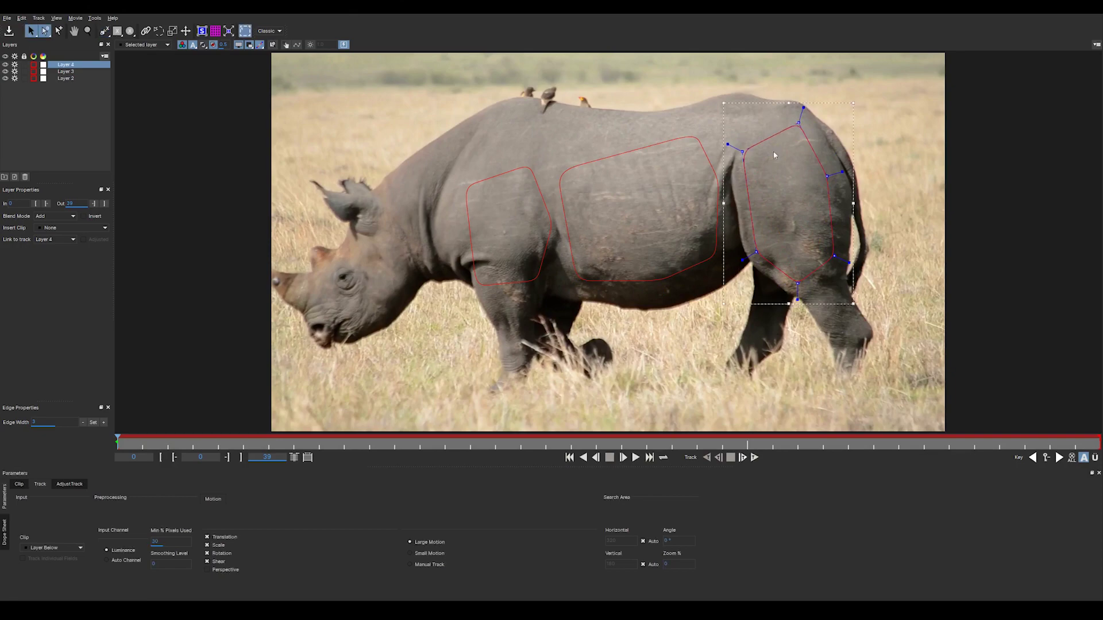
{"action": "left_click", "coordinate": [755, 457]}
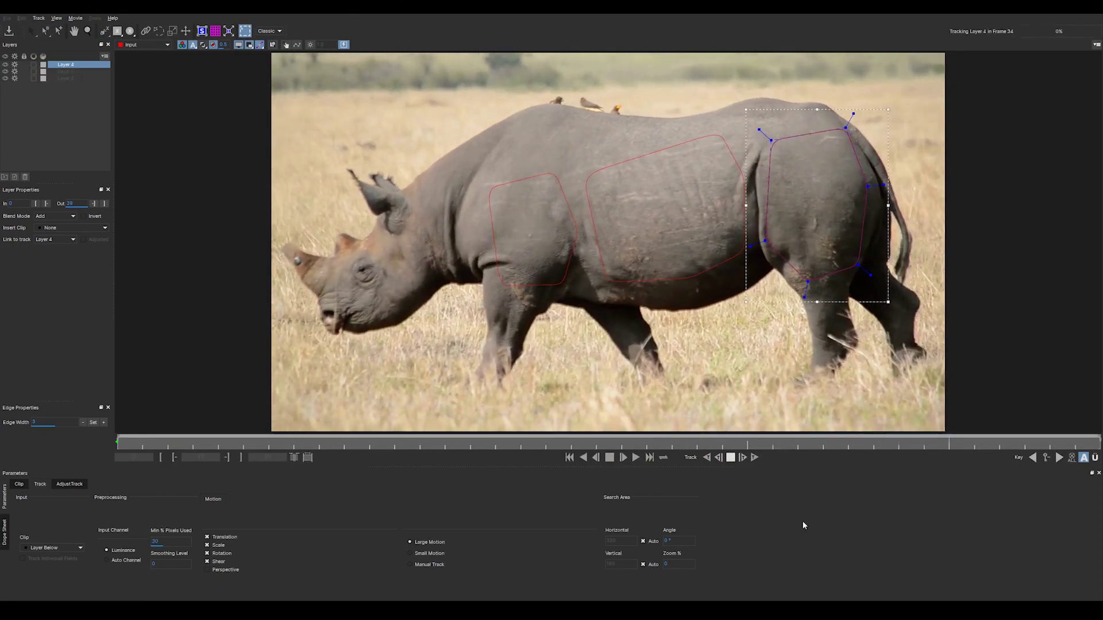
{"action": "key", "text": "z"}
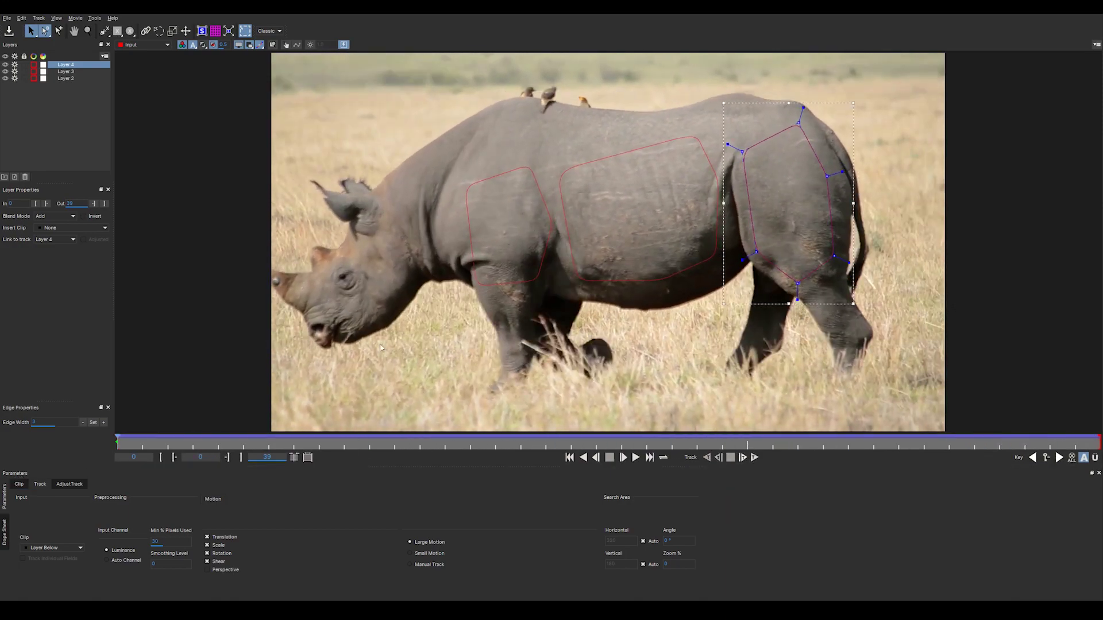
Step: Show the shoulder layer's planar surface and fit its corners to the shoulder
{"action": "left_click", "coordinate": [466, 188]}
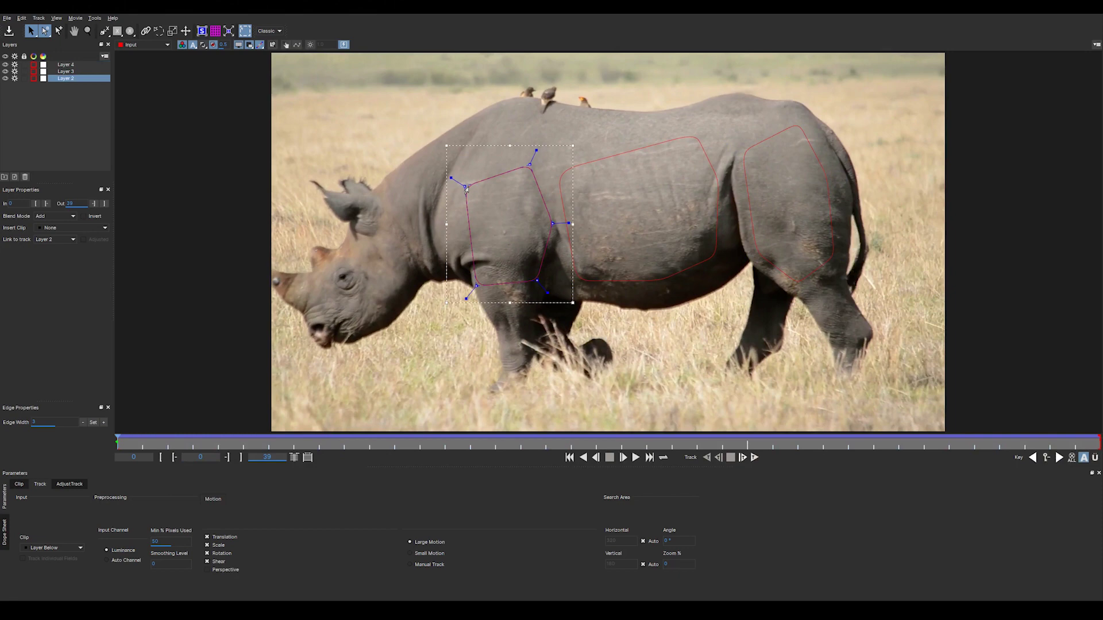
{"action": "left_click", "coordinate": [202, 31]}
{"action": "left_click_drag", "start_coordinate": [476, 180], "coordinate": [466, 188]}
{"action": "left_click_drag", "start_coordinate": [548, 179], "coordinate": [527, 177]}
{"action": "left_click_drag", "start_coordinate": [546, 270], "coordinate": [482, 291]}
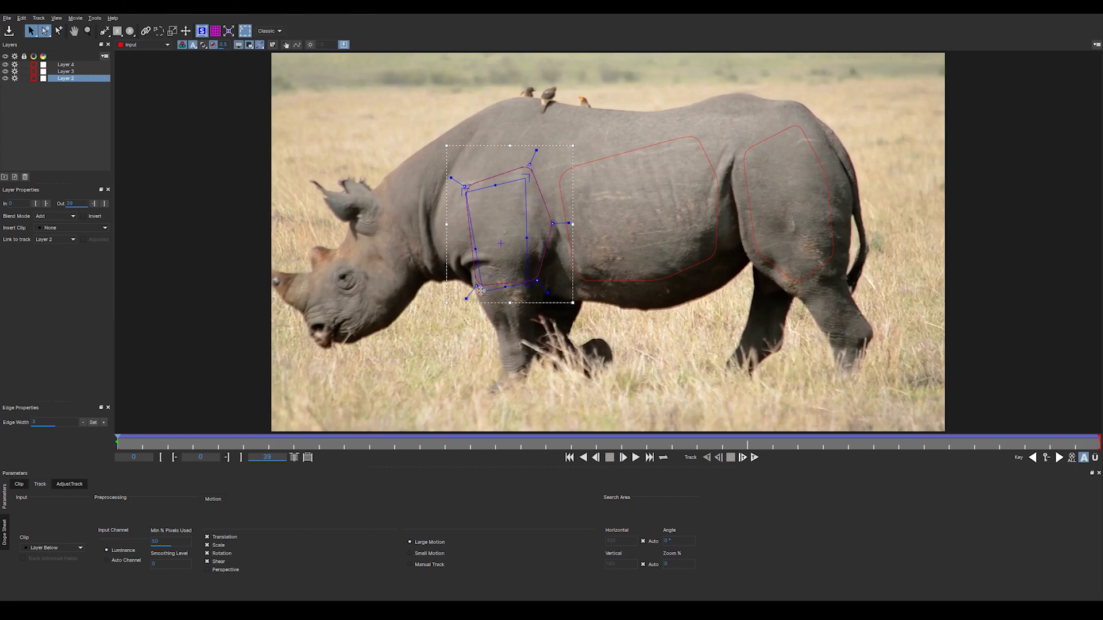
Step: Stretch the midsection layer's surface corners over the rhino's midsection
{"action": "left_click", "coordinate": [565, 179]}
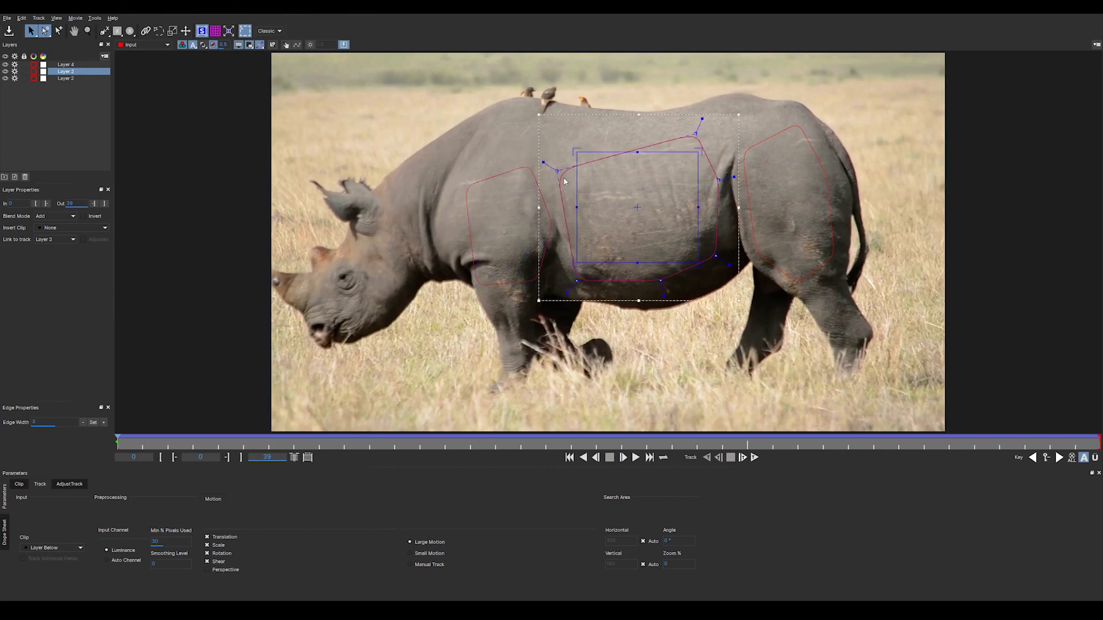
{"action": "left_click_drag", "start_coordinate": [577, 150], "coordinate": [543, 164]}
{"action": "left_click_drag", "start_coordinate": [699, 152], "coordinate": [716, 157]}
{"action": "left_click_drag", "start_coordinate": [698, 262], "coordinate": [716, 256]}
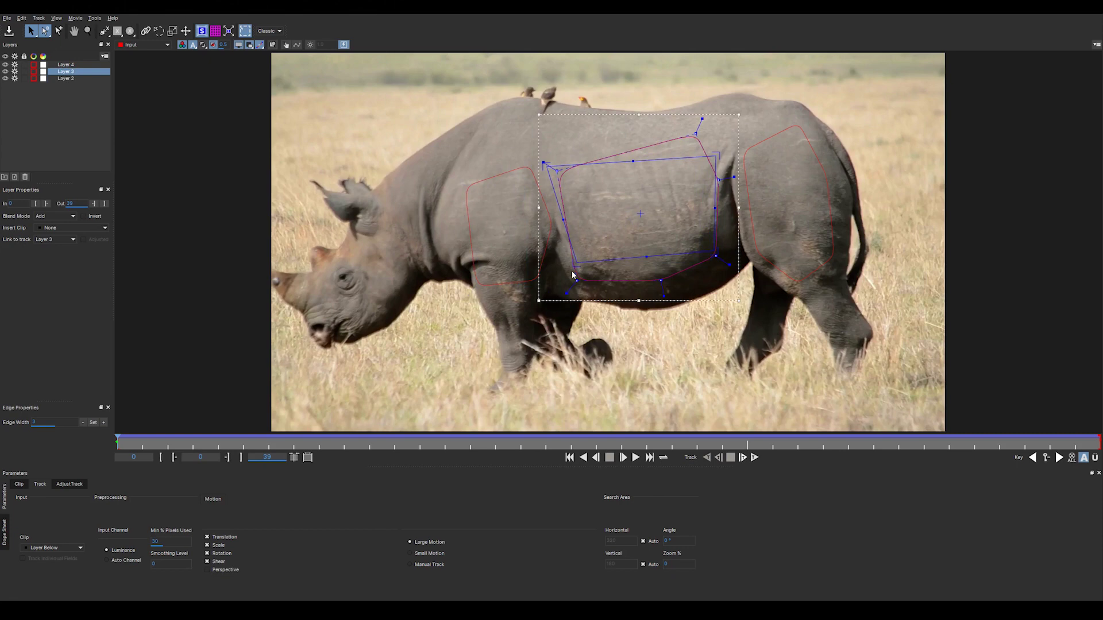
{"action": "left_click_drag", "start_coordinate": [577, 262], "coordinate": [562, 253]}
Step: Select the haunch, midsection and shoulder layers together and track them forward
{"action": "left_click", "coordinate": [779, 207]}
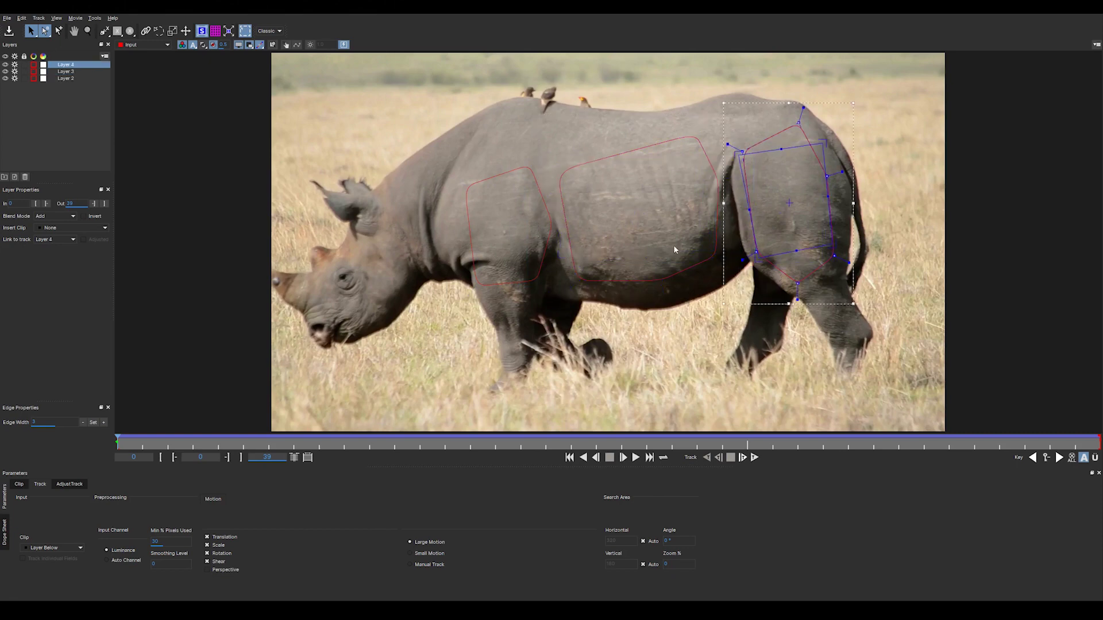
{"action": "left_click", "coordinate": [583, 164], "text": "shift"}
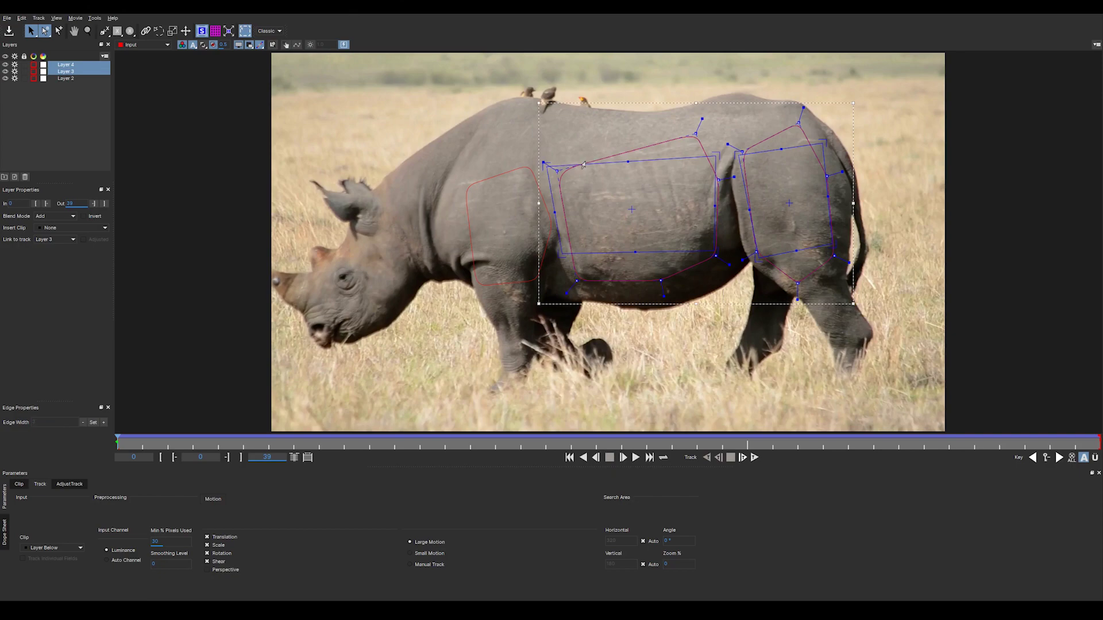
{"action": "left_click", "coordinate": [490, 180], "text": "shift"}
{"action": "key", "text": "t"}
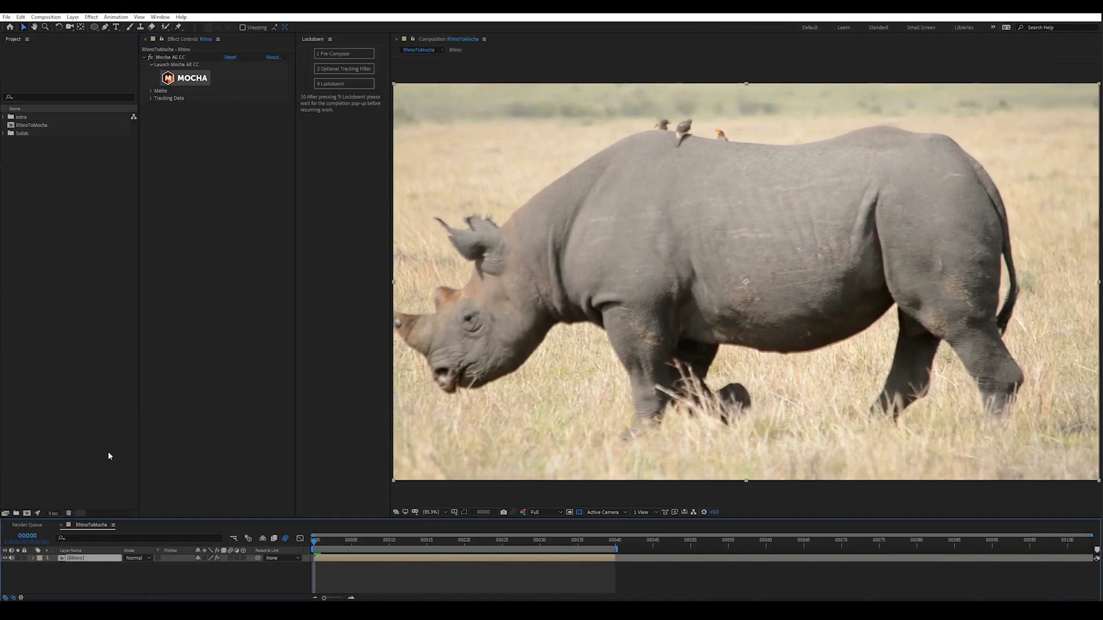
Step: Apply the Lockdown effect to the Rhino layer and generate its tracking points
{"action": "left_click", "coordinate": [92, 17]}
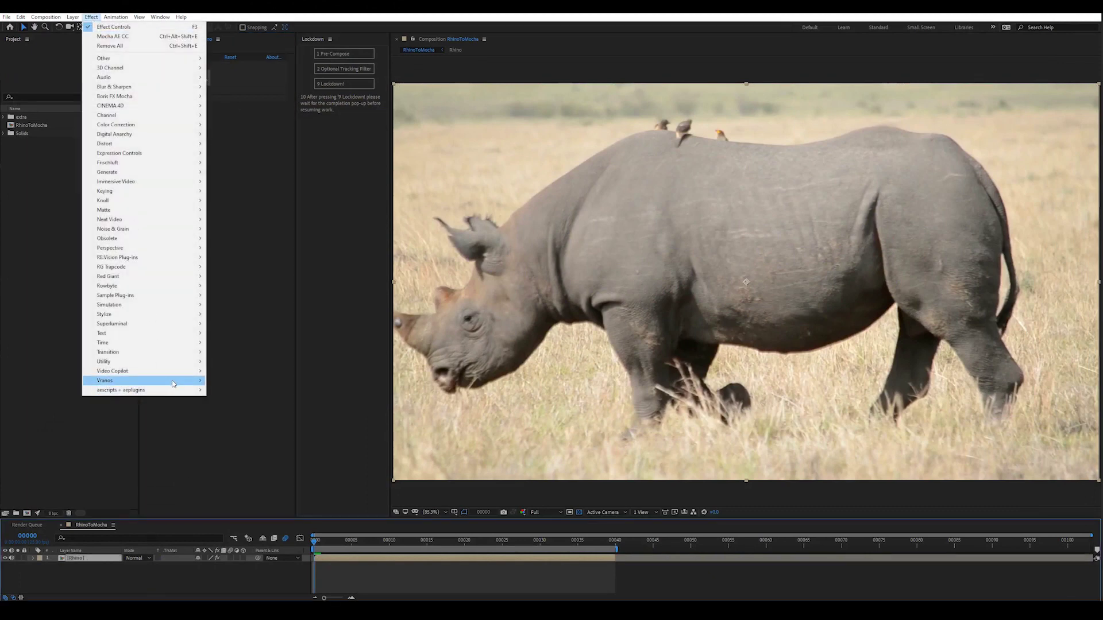
{"action": "mouse_move", "coordinate": [121, 390]}
{"action": "left_click", "coordinate": [245, 388]}
{"action": "left_click", "coordinate": [215, 379]}
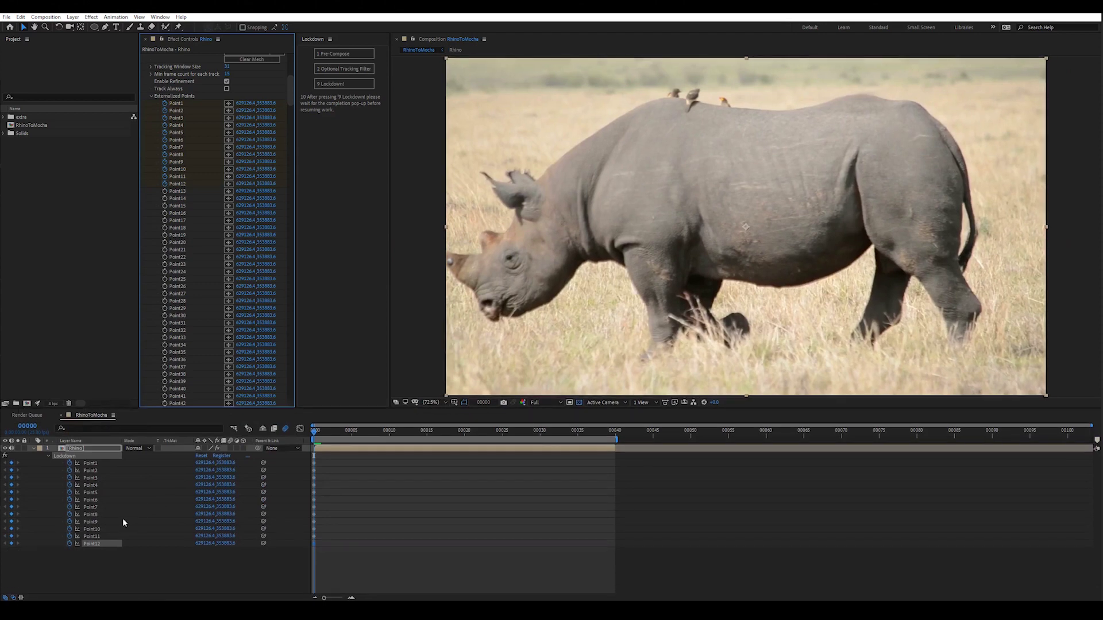
{"action": "left_click", "coordinate": [110, 559]}
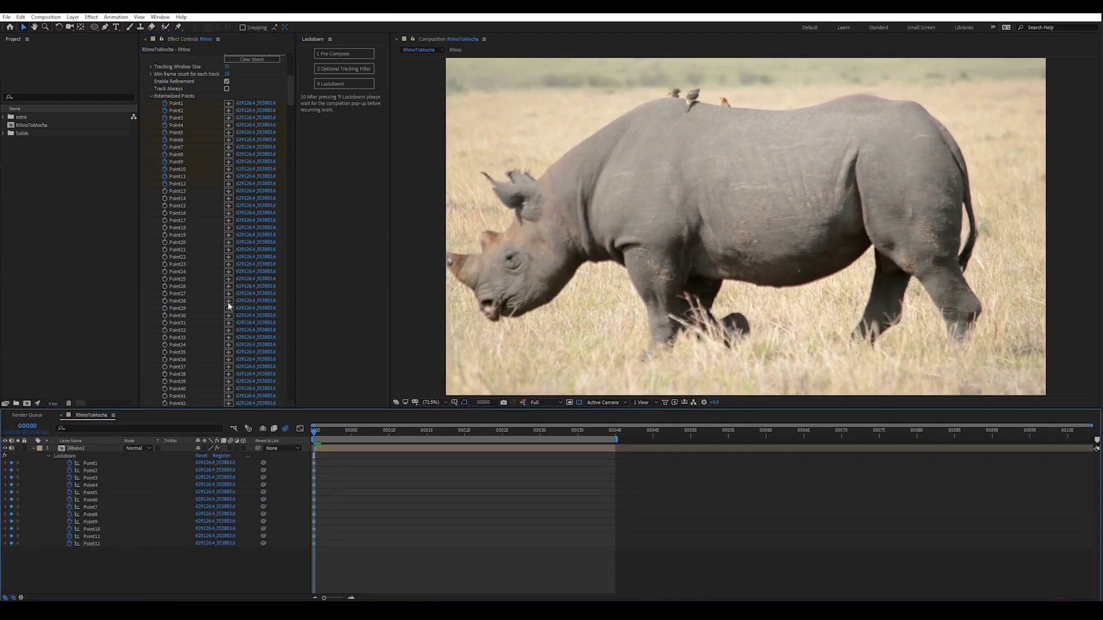
{"action": "left_click_drag", "start_coordinate": [289, 92], "coordinate": [293, 62]}
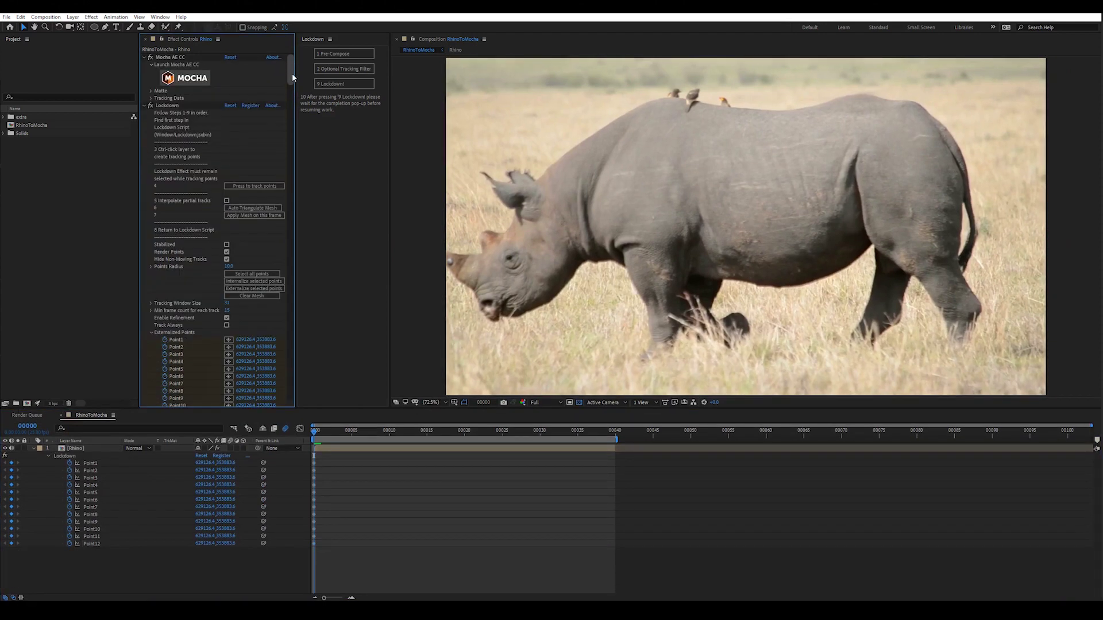
Step: Create Mocha track data from shape Layers 2–4
{"action": "left_click", "coordinate": [150, 97]}
{"action": "left_click", "coordinate": [252, 105]}
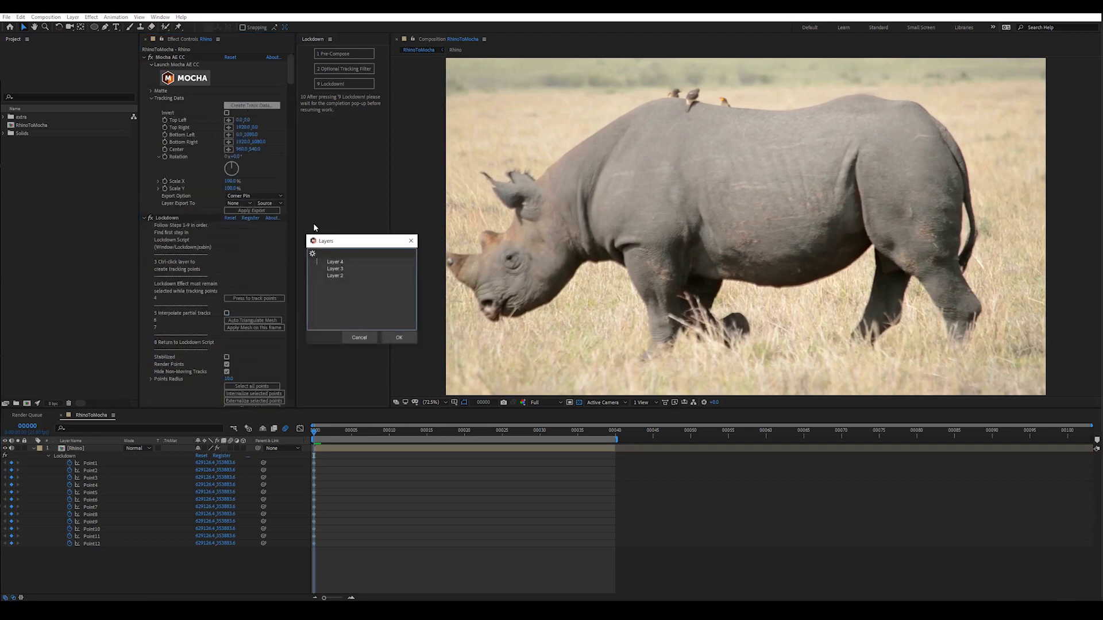
{"action": "left_click", "coordinate": [394, 339]}
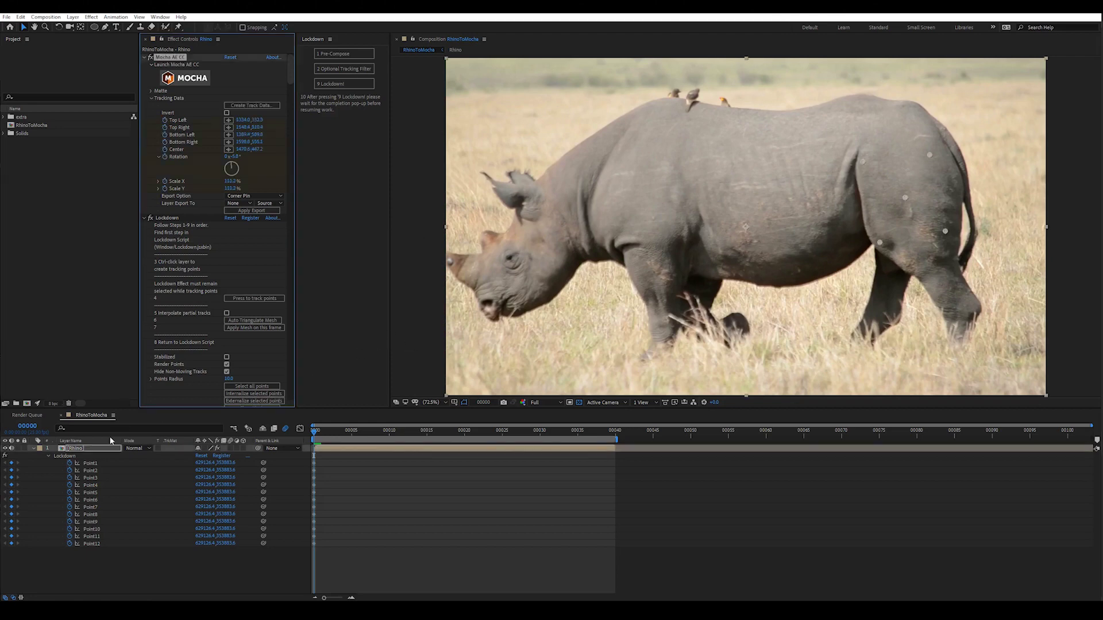
Step: Delete the Center, Rotation and Scale keyframes, keeping the corner tracks
{"action": "left_click", "coordinate": [94, 450]}
{"action": "key", "text": "u"}
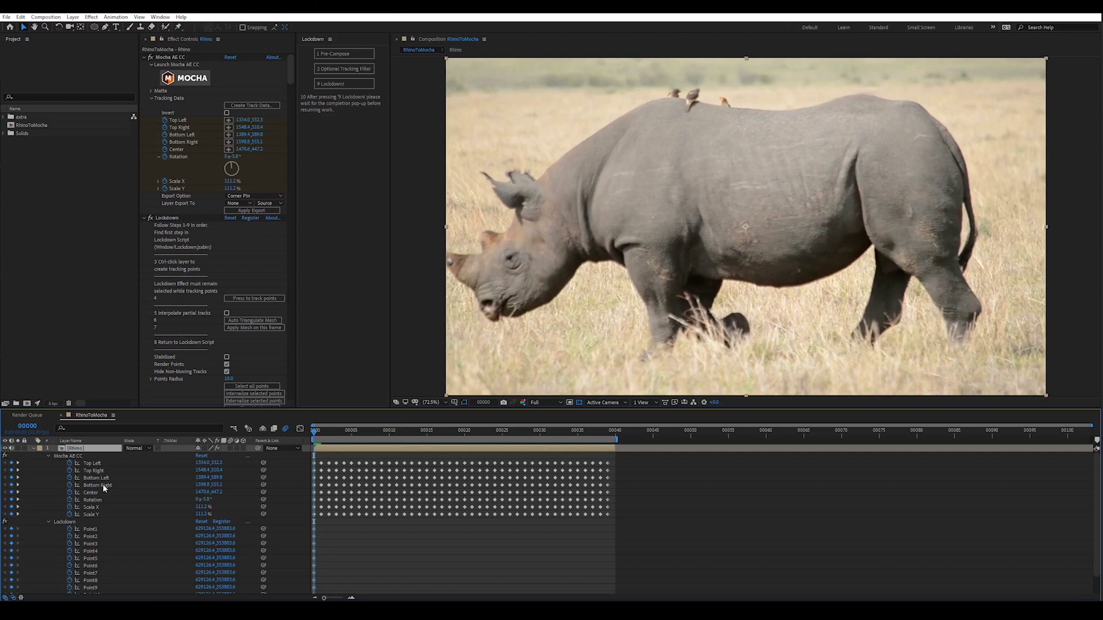
{"action": "left_click", "coordinate": [67, 500]}
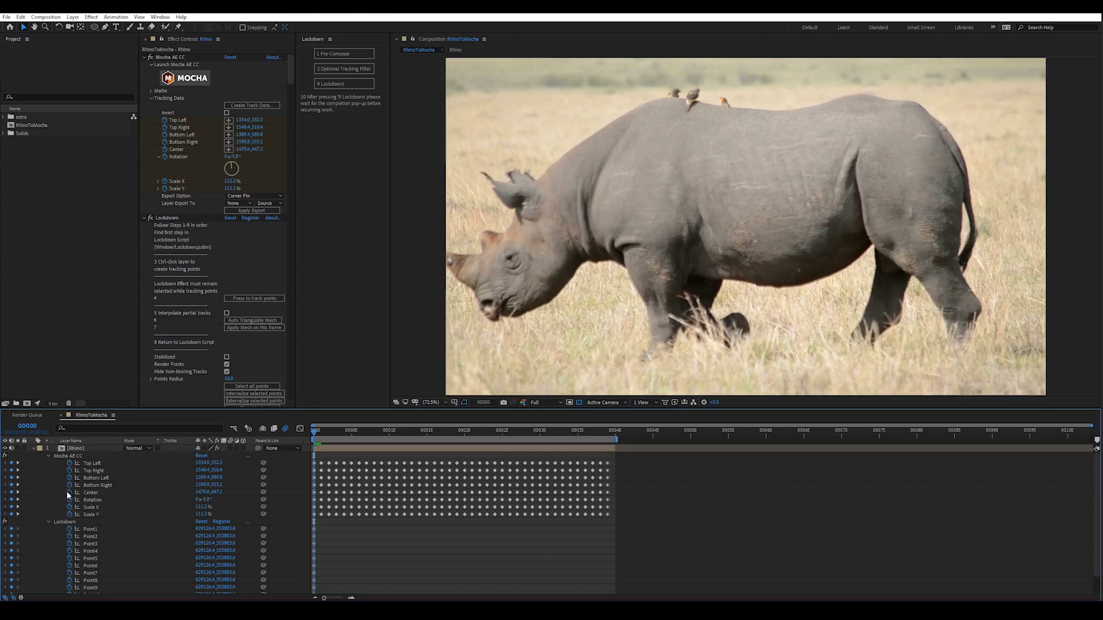
{"action": "left_click_drag", "start_coordinate": [68, 496], "coordinate": [61, 517]}
{"action": "key", "text": "Delete"}
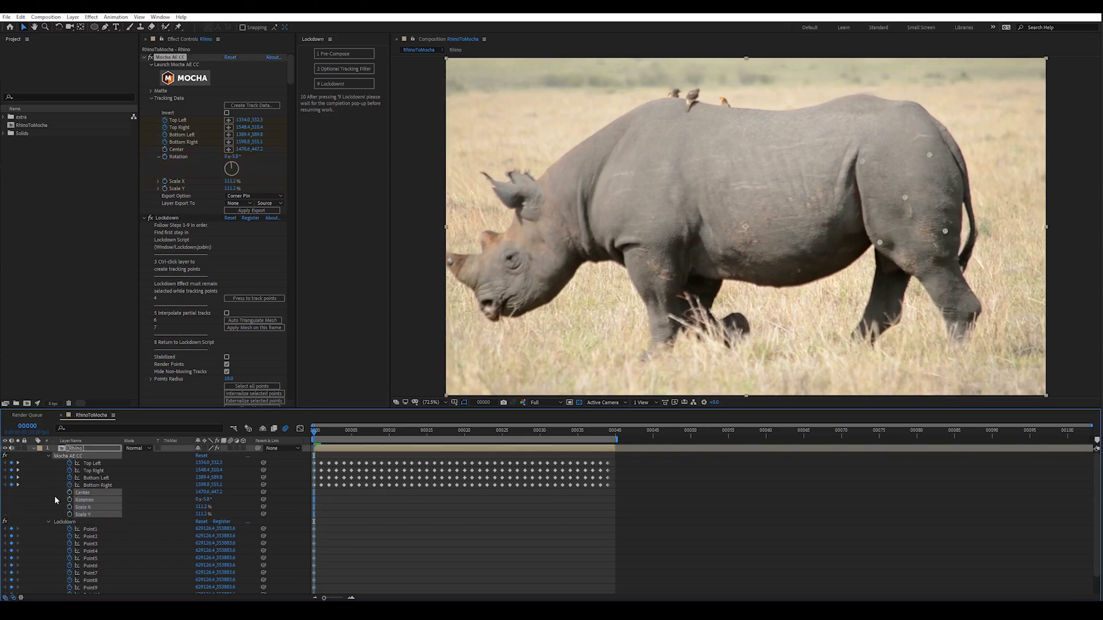
{"action": "key", "text": "u"}
{"action": "key", "text": "u"}
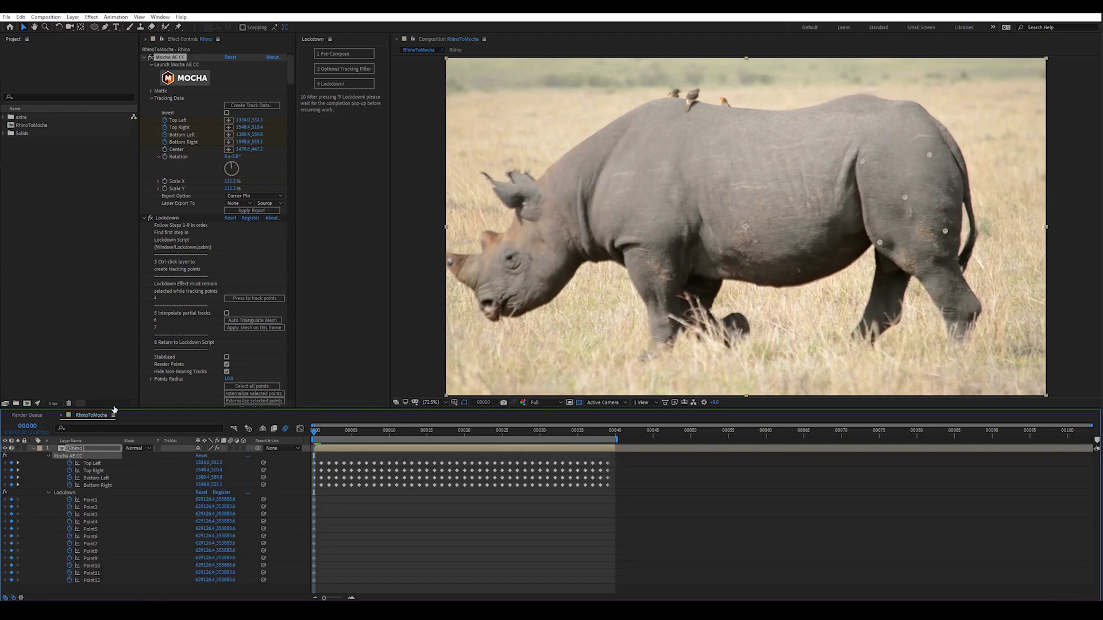
Step: Paste the Top Left, Top Right and Bottom Left corner tracks into Lockdown Point1–3
{"action": "left_click", "coordinate": [100, 465]}
{"action": "key", "text": "ctrl+c"}
{"action": "left_click", "coordinate": [95, 501]}
{"action": "key", "text": "ctrl+v"}
{"action": "left_click", "coordinate": [95, 472]}
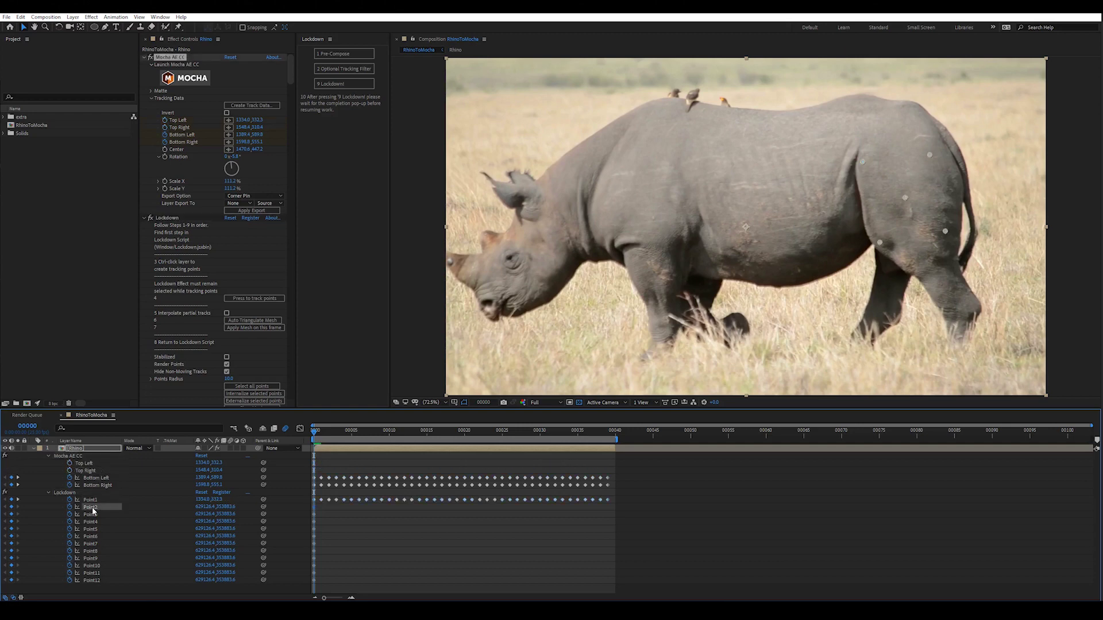
{"action": "left_click", "coordinate": [96, 506]}
{"action": "key", "text": "ctrl+v"}
{"action": "left_click", "coordinate": [96, 478]}
Step: Paste the Bottom Right track into Point4, then create track data from the Mocha layers
{"action": "left_click", "coordinate": [96, 514]}
{"action": "key", "text": "ctrl+v"}
{"action": "key", "text": "ctrl+c"}
{"action": "left_click", "coordinate": [93, 521]}
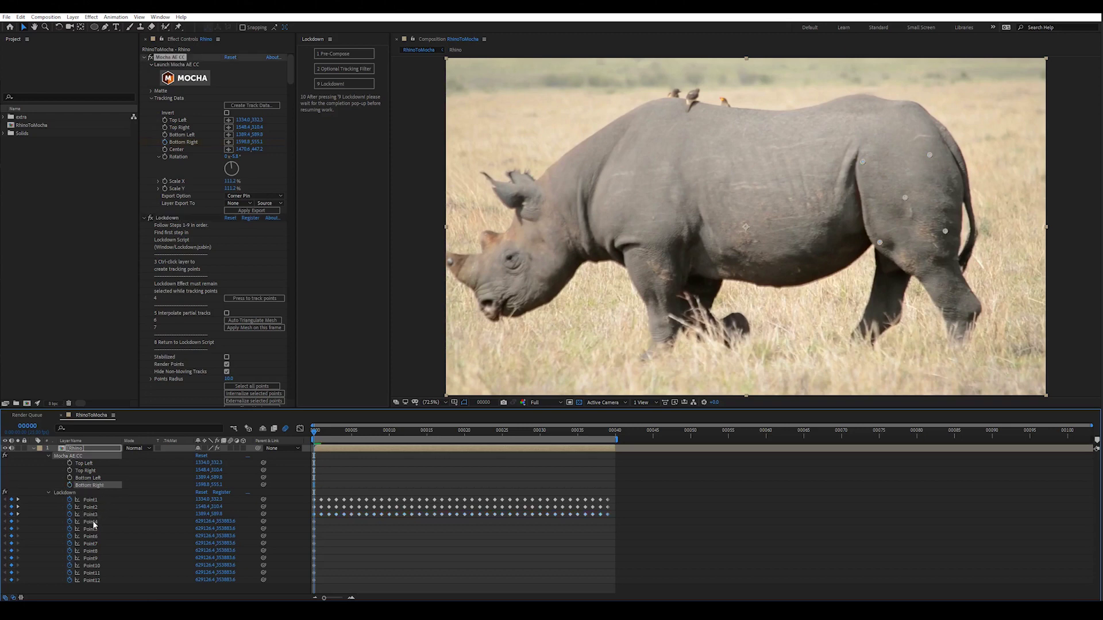
{"action": "key", "text": "ctrl+v"}
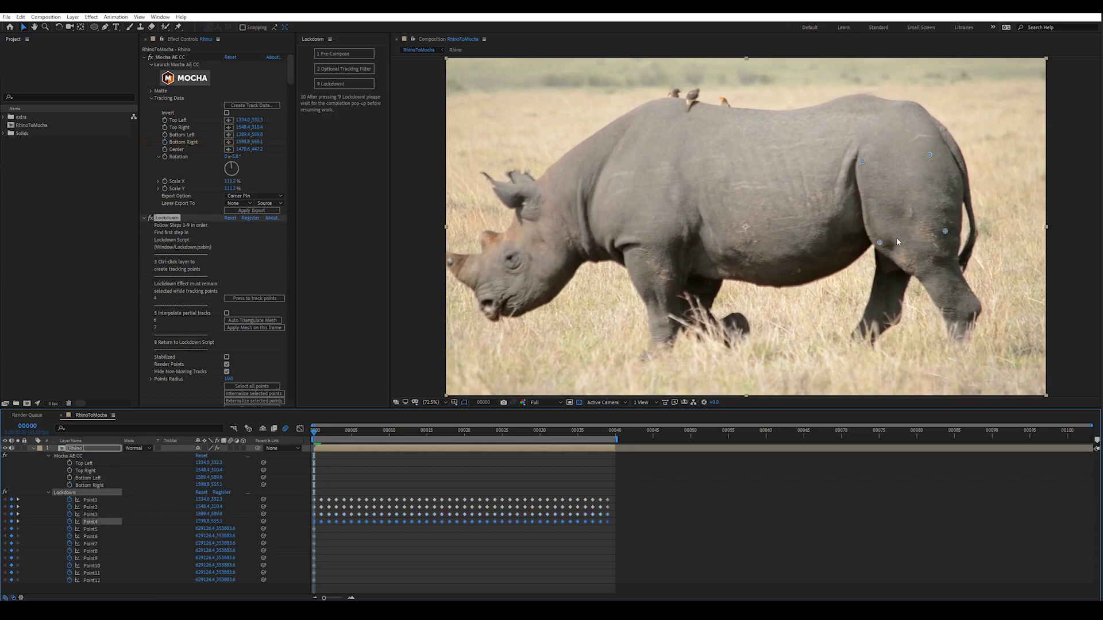
{"action": "left_click", "coordinate": [268, 107]}
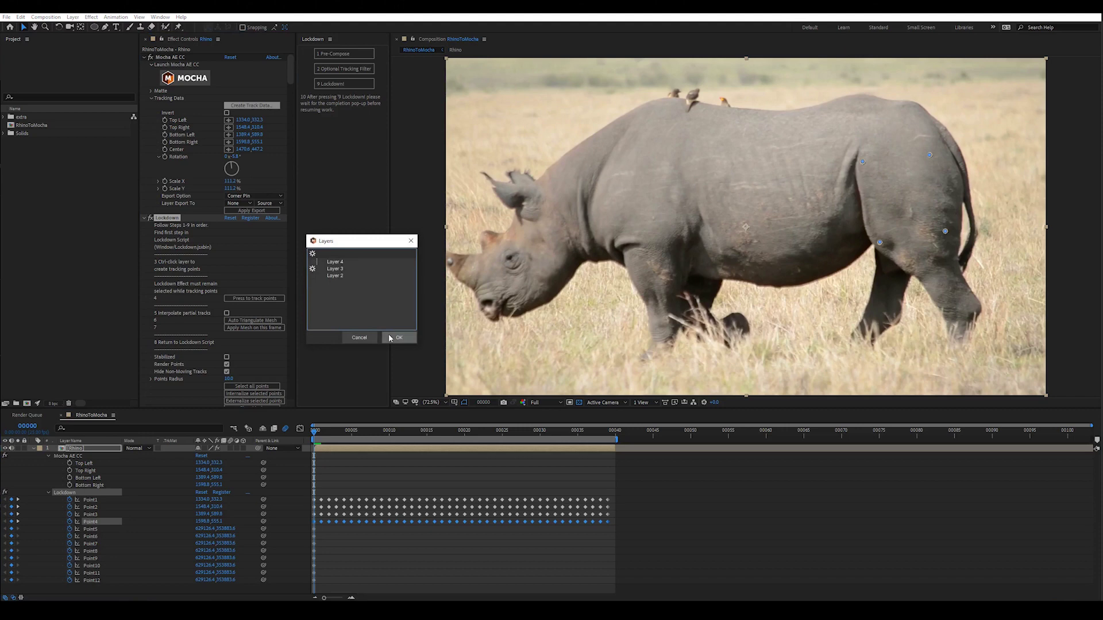
{"action": "left_click", "coordinate": [399, 337]}
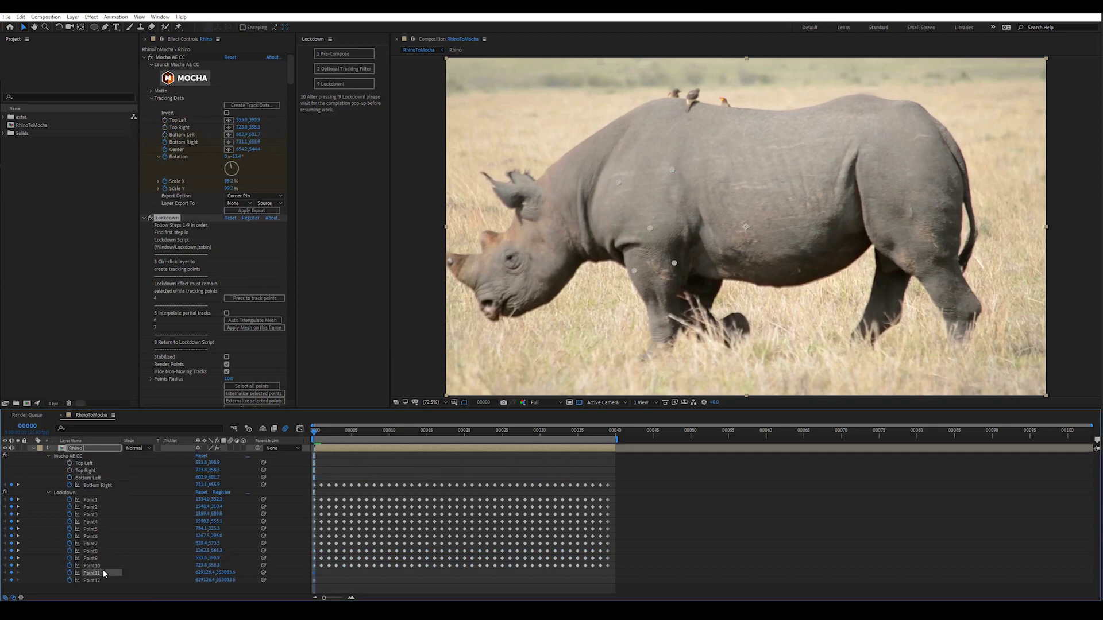
Step: Select all twelve Lockdown tracking points and internalize them
{"action": "left_click", "coordinate": [151, 58]}
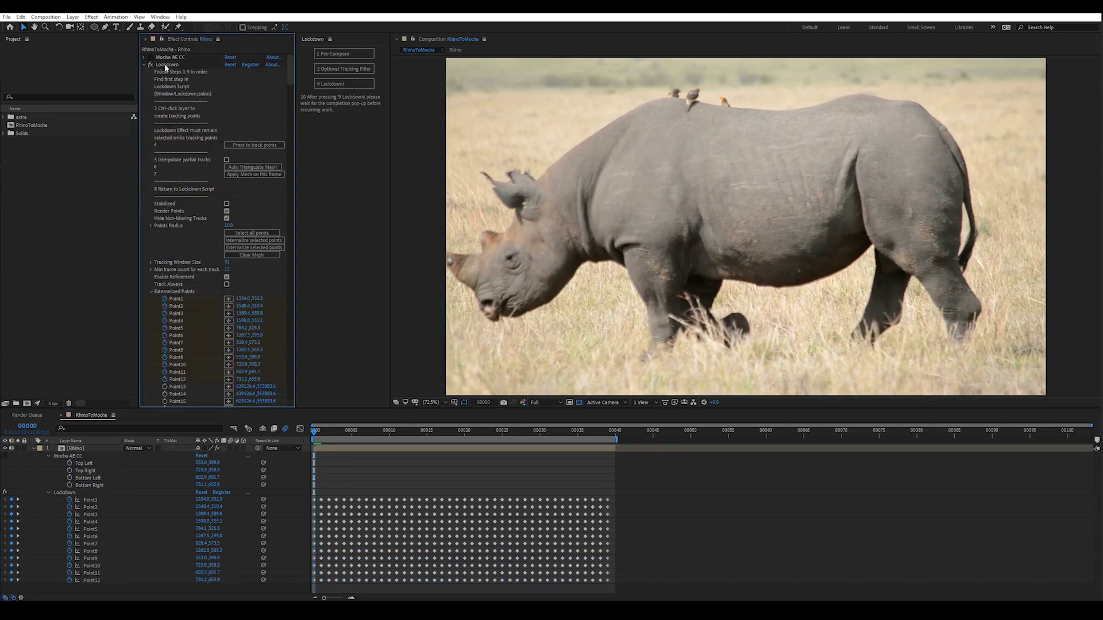
{"action": "left_click", "coordinate": [165, 66]}
{"action": "left_click", "coordinate": [245, 234]}
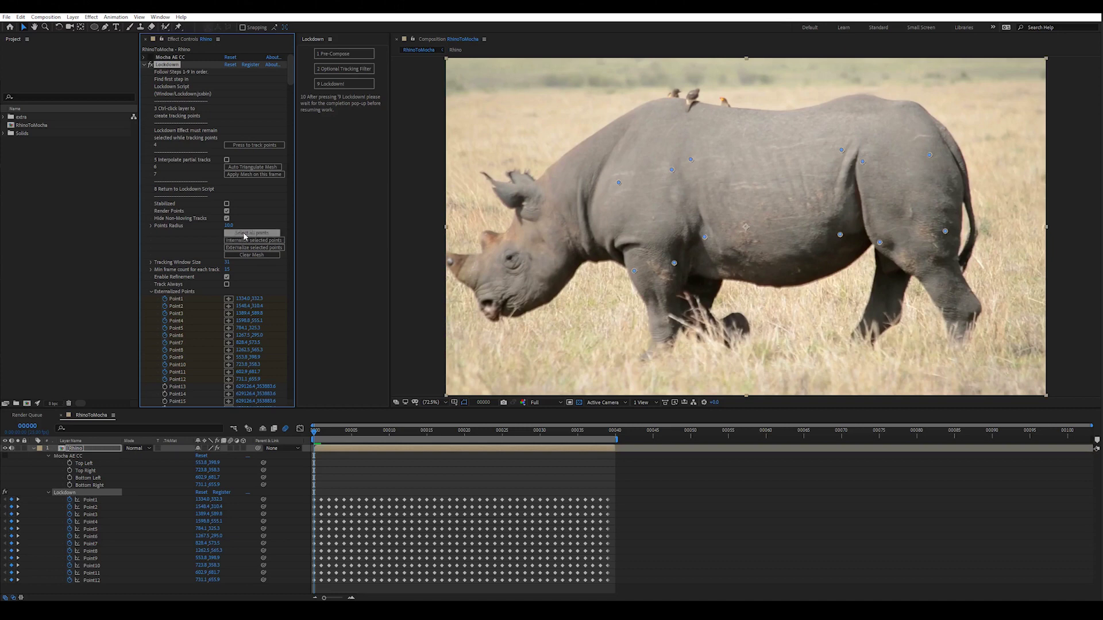
{"action": "left_click", "coordinate": [231, 242]}
{"action": "left_click", "coordinate": [235, 242]}
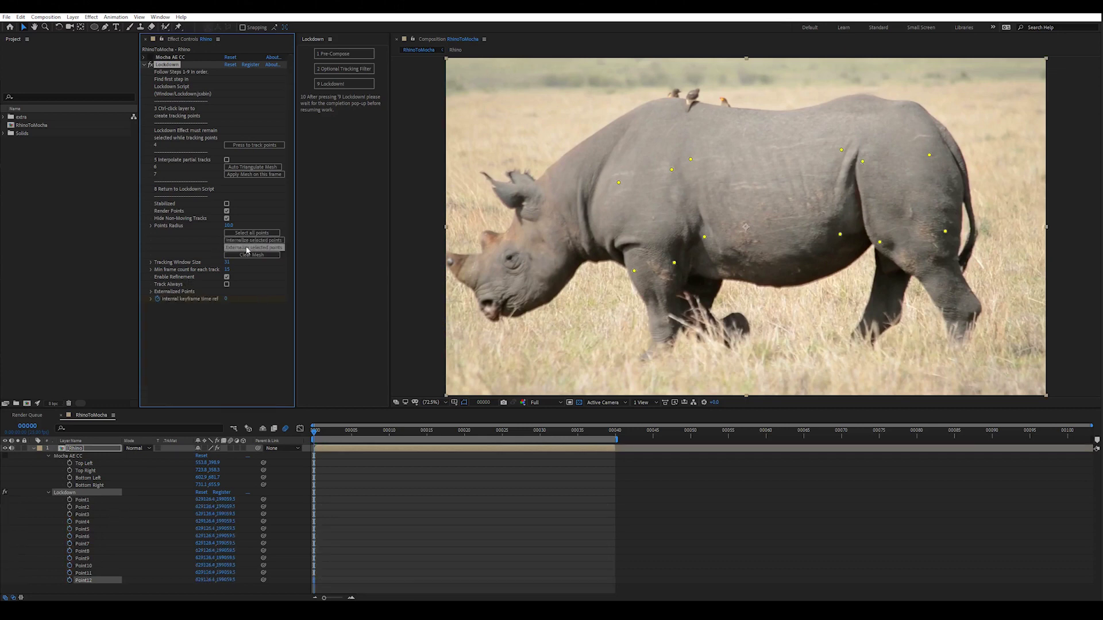
Step: Auto-triangulate the mesh, remove six unwanted edges, apply it, and run Lockdown
{"action": "left_click", "coordinate": [258, 169]}
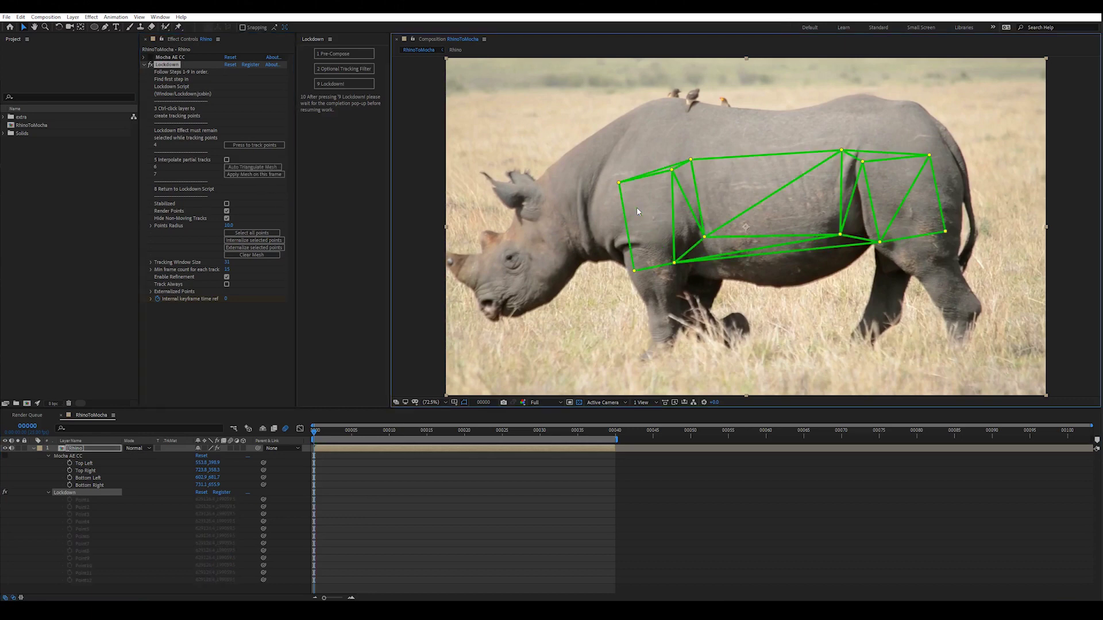
{"action": "left_click", "coordinate": [681, 192]}
{"action": "left_click", "coordinate": [773, 194]}
{"action": "left_click", "coordinate": [852, 197]}
{"action": "left_click", "coordinate": [776, 252]}
{"action": "left_click", "coordinate": [655, 170]}
{"action": "left_click", "coordinate": [884, 154]}
{"action": "left_click", "coordinate": [246, 175]}
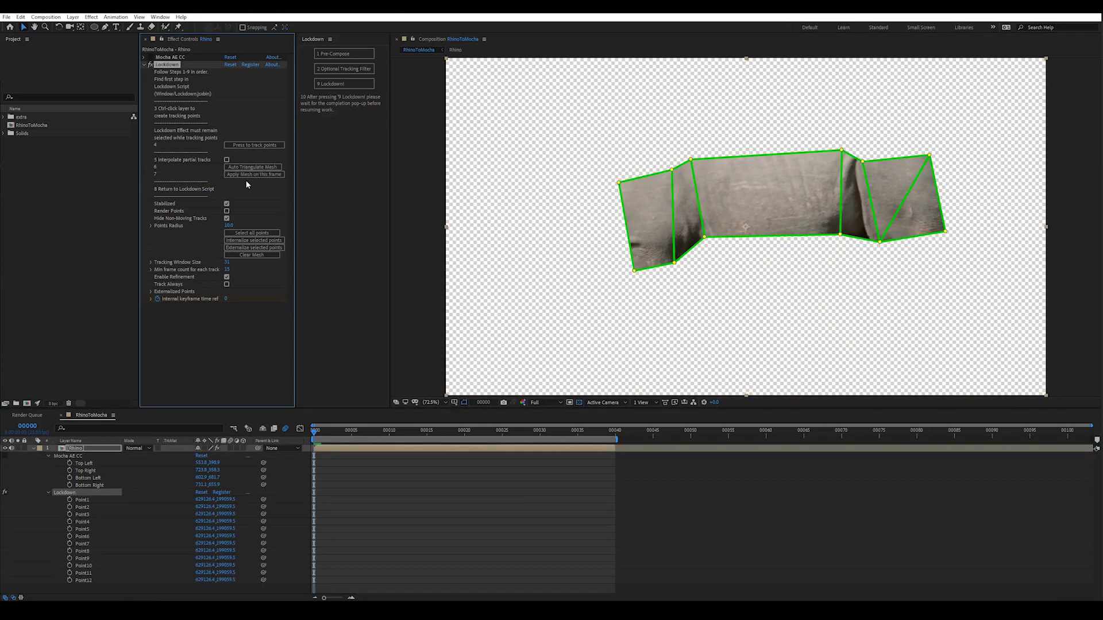
{"action": "left_click", "coordinate": [328, 84]}
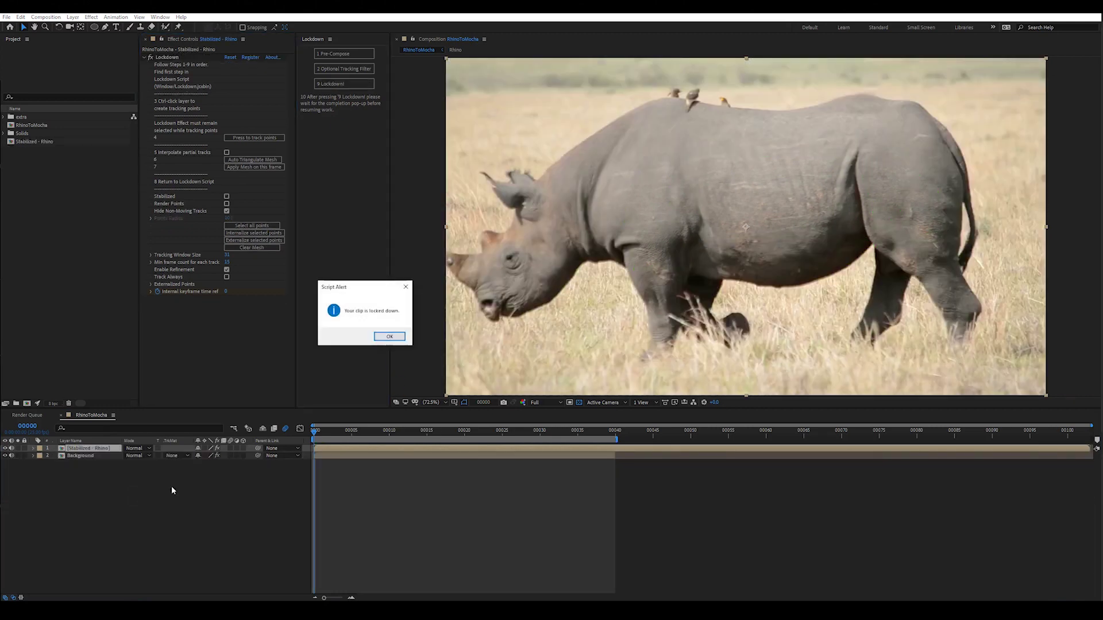
Step: Dismiss the lockdown alert and open the Stabilized - Rhino precomp
{"action": "left_click", "coordinate": [376, 337]}
{"action": "left_click", "coordinate": [82, 506]}
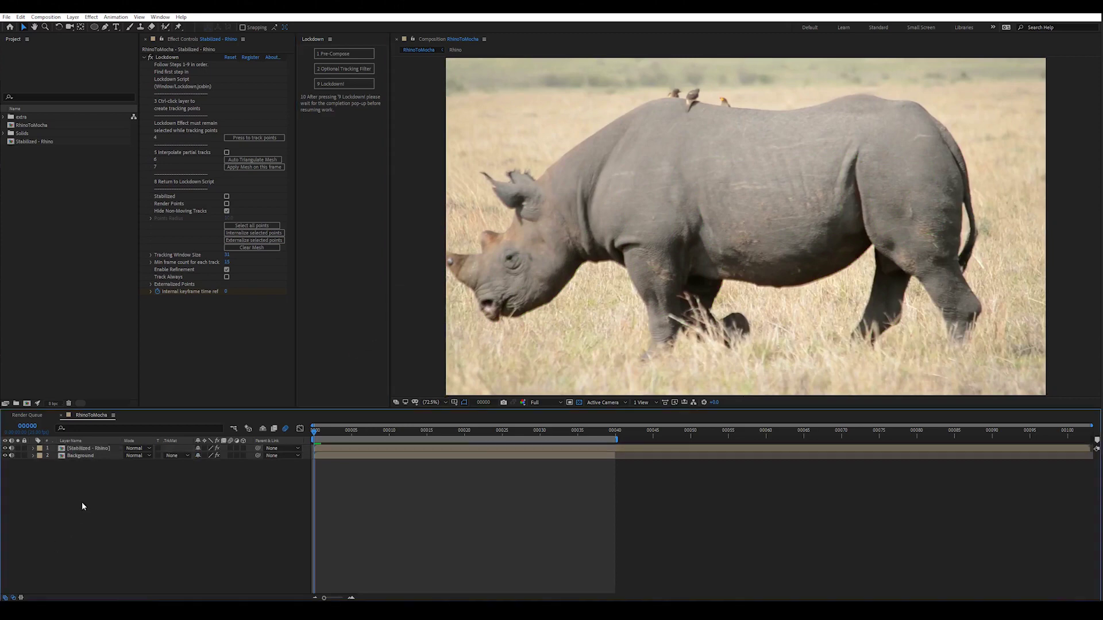
{"action": "double_click", "coordinate": [90, 448]}
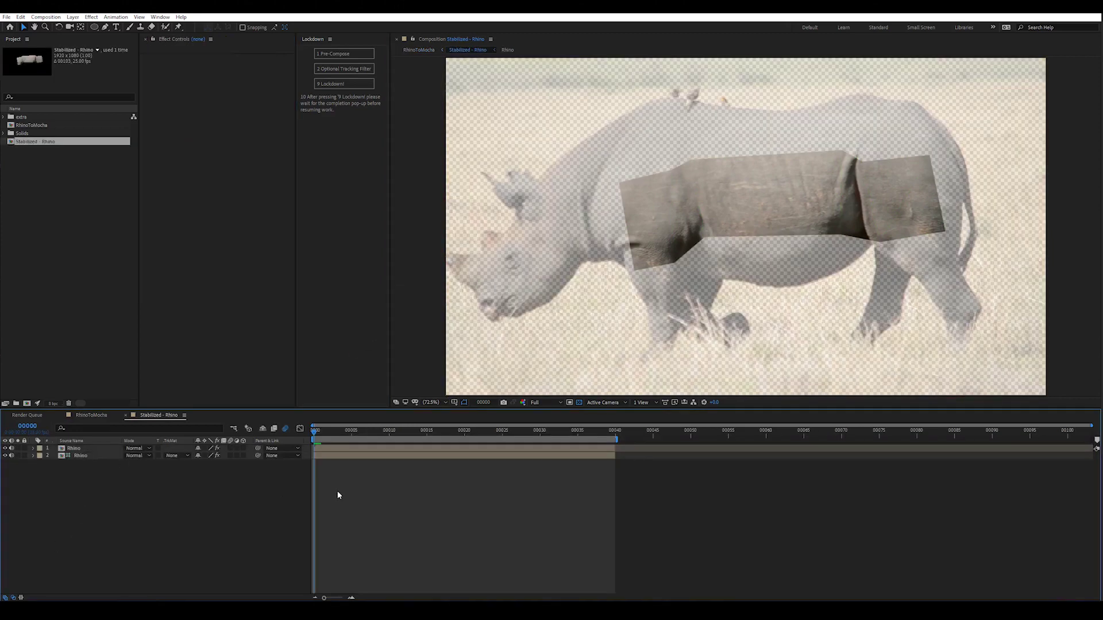
Step: Preview the stabilized body patch twice, then start a new solid layer
{"action": "key", "text": "space"}
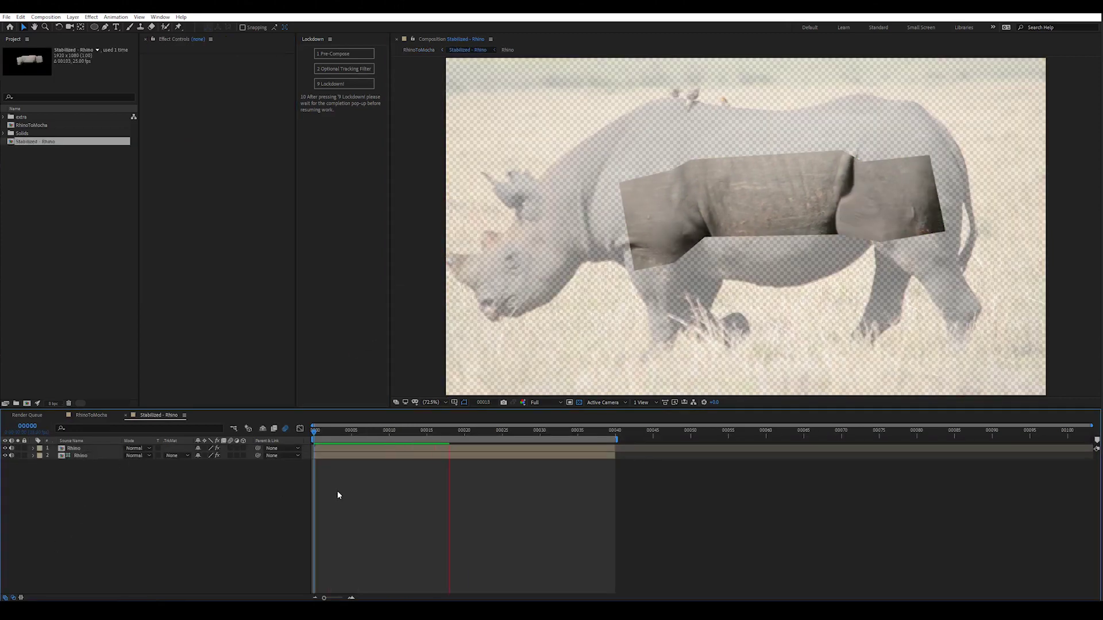
{"action": "key", "text": "space"}
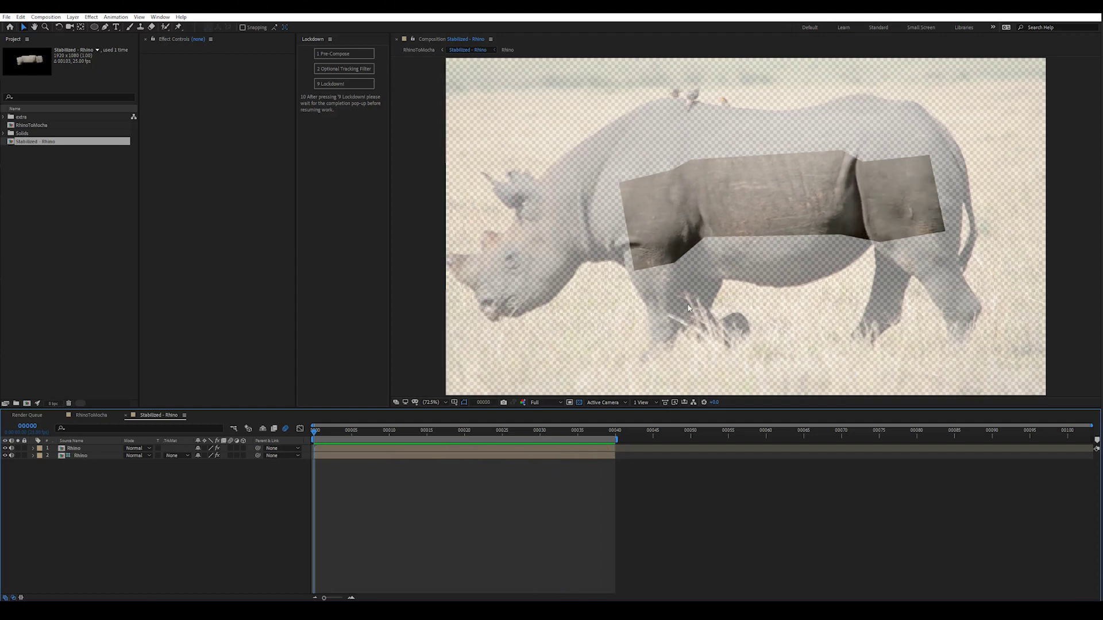
{"action": "key", "text": "space"}
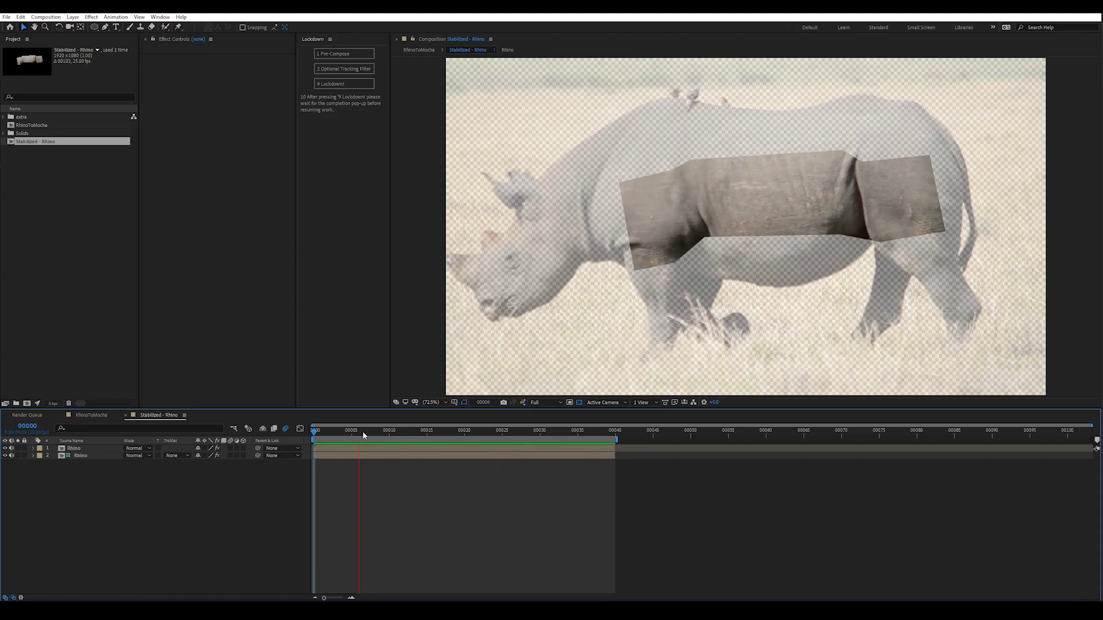
{"action": "key", "text": "space"}
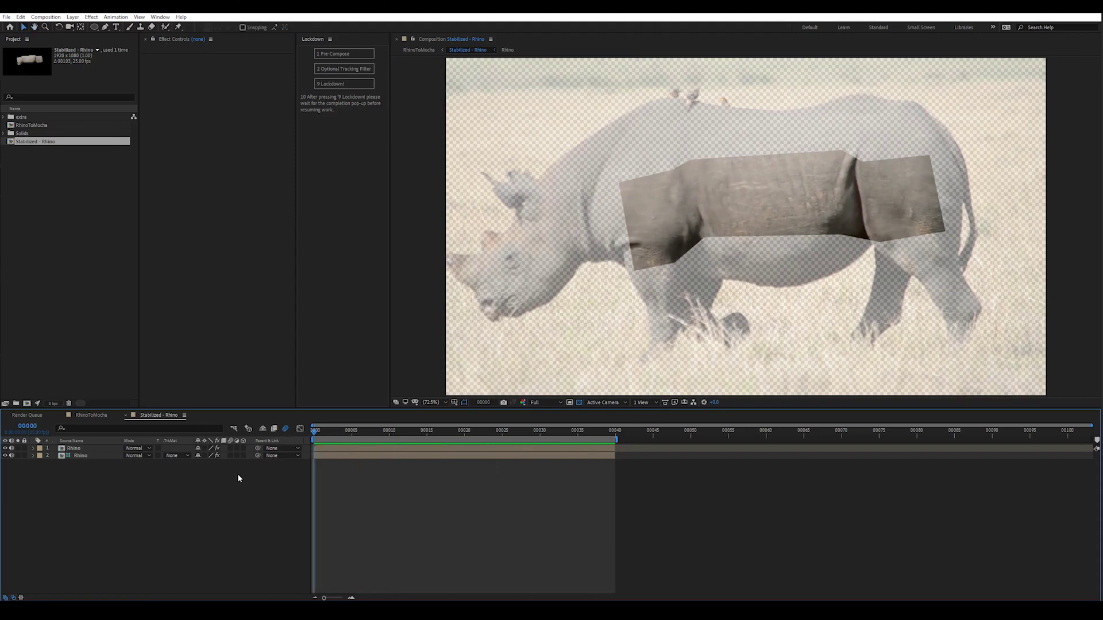
{"action": "key", "text": "ctrl+y"}
Step: Add a Fractal Noise solid with raised Contrast, then return to RhinoToMocha
{"action": "left_click", "coordinate": [300, 500]}
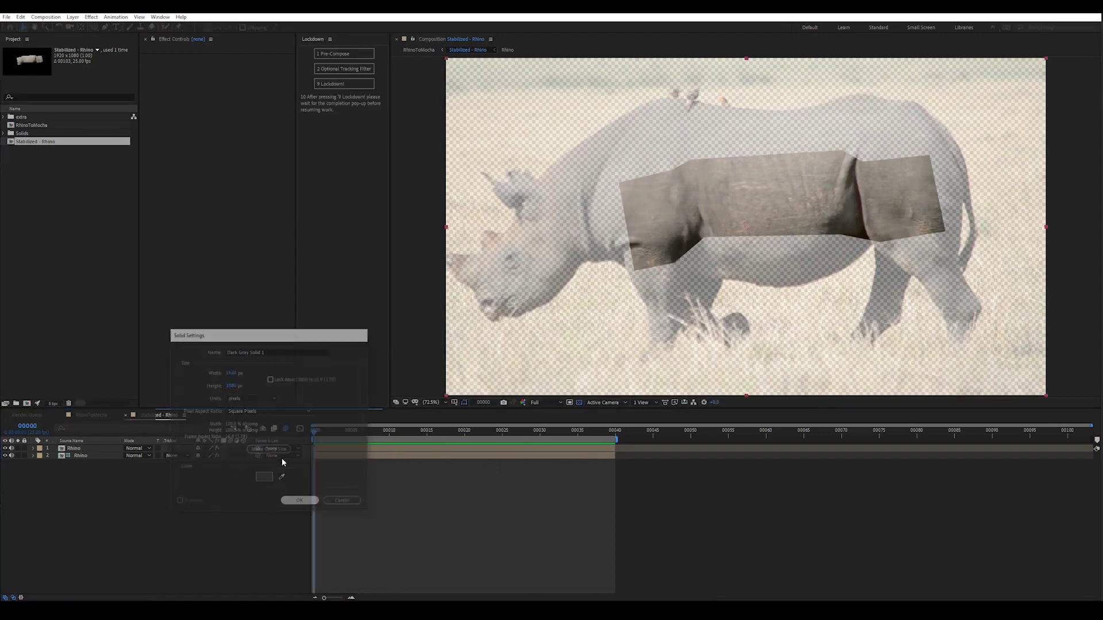
{"action": "left_click", "coordinate": [91, 16]}
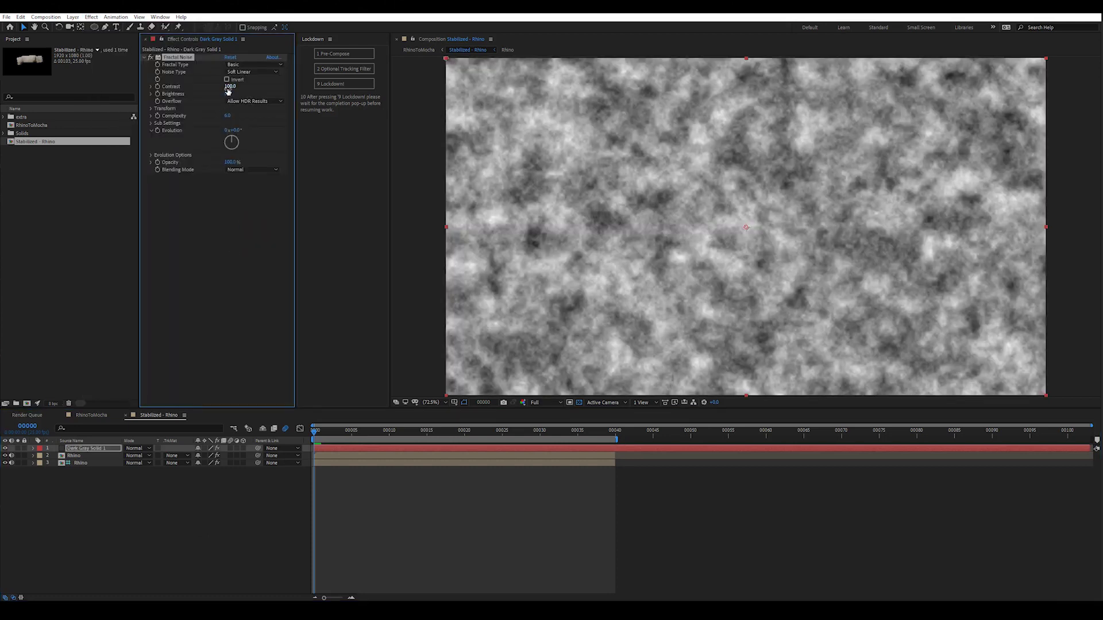
{"action": "left_click_drag", "start_coordinate": [228, 88], "coordinate": [416, 104]}
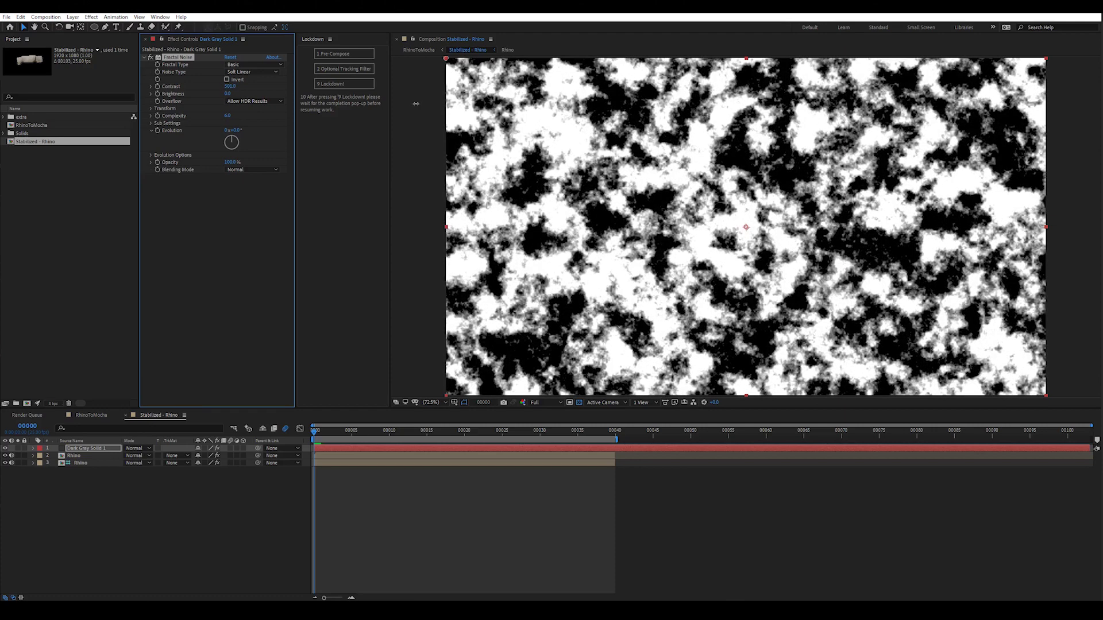
{"action": "left_click", "coordinate": [149, 446]}
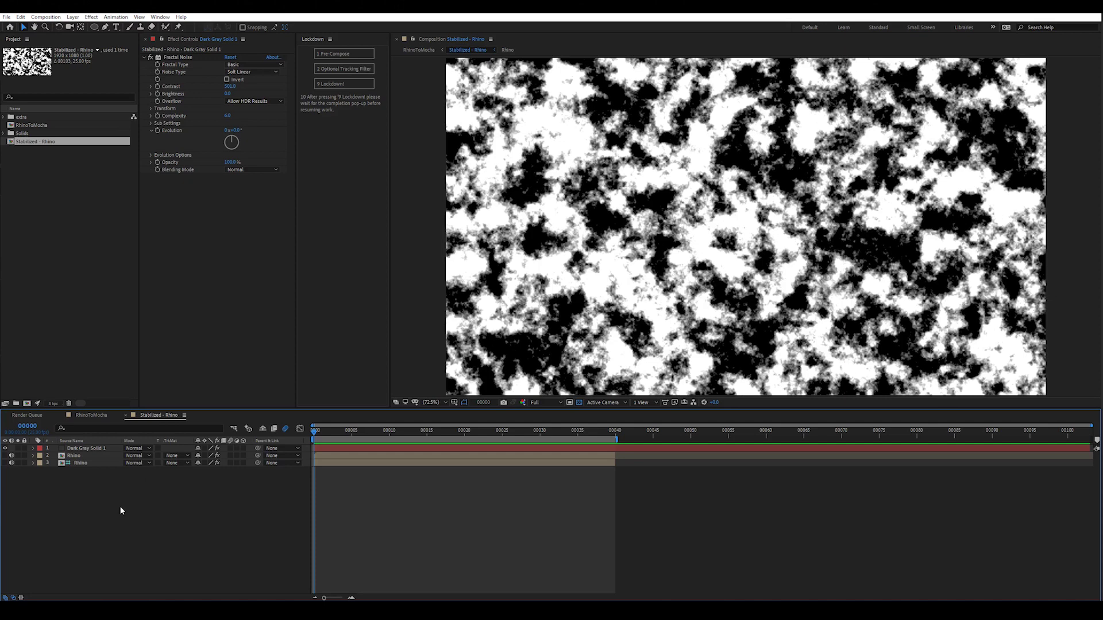
{"action": "key", "text": "Tab"}
{"action": "left_click", "coordinate": [70, 505]}
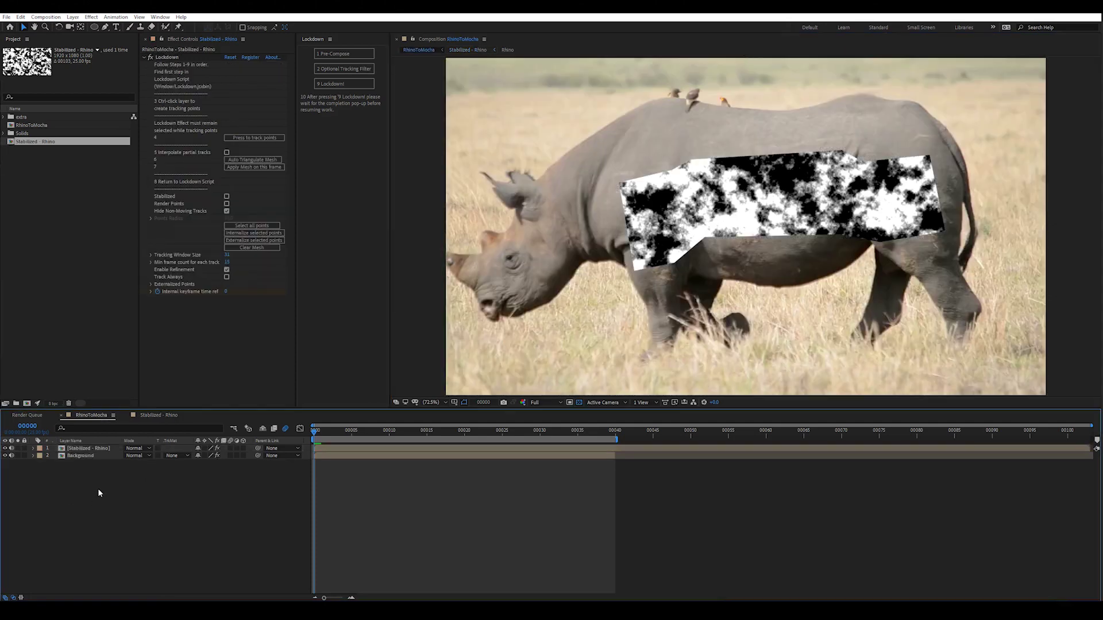
Step: Set the Stabilized - Rhino layer to Multiply blend mode and preview the clip
{"action": "left_click", "coordinate": [130, 448]}
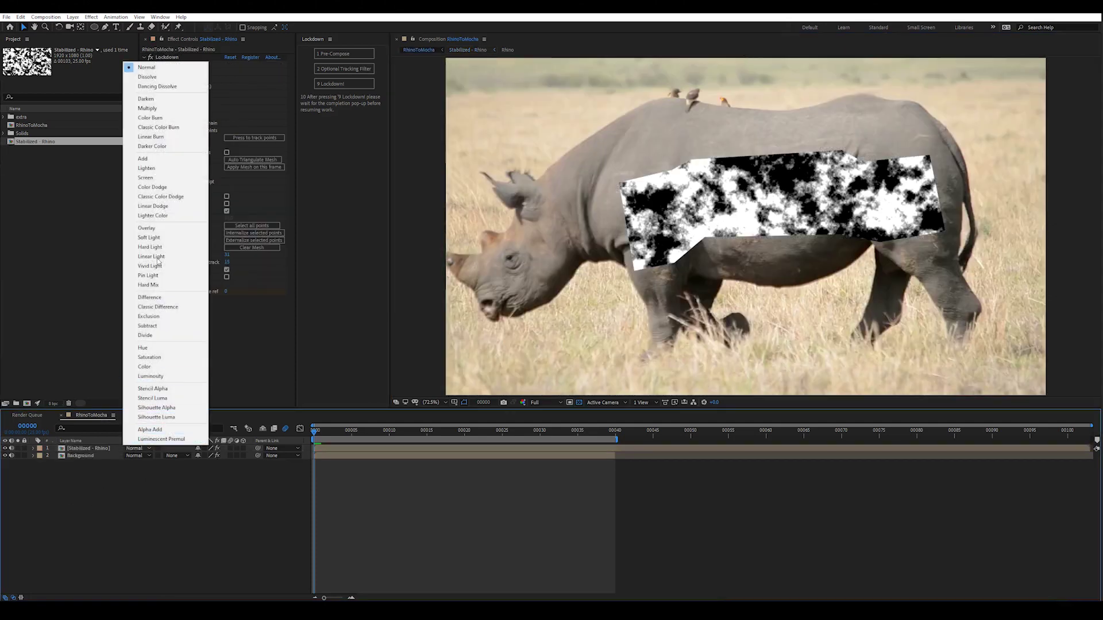
{"action": "left_click", "coordinate": [166, 109]}
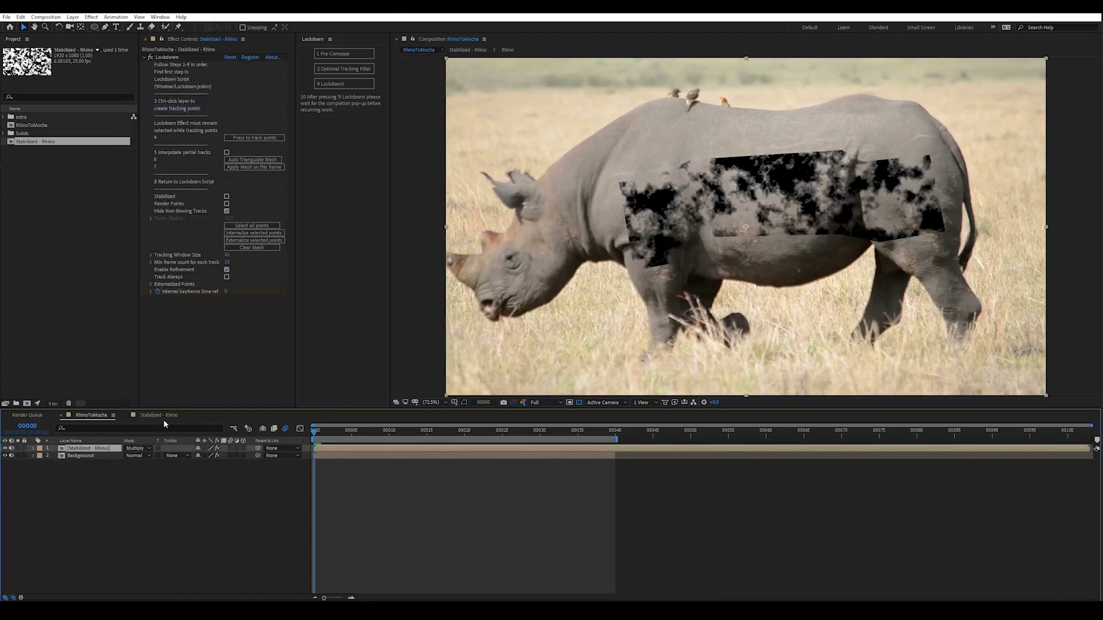
{"action": "left_click", "coordinate": [175, 488]}
{"action": "key", "text": "space"}
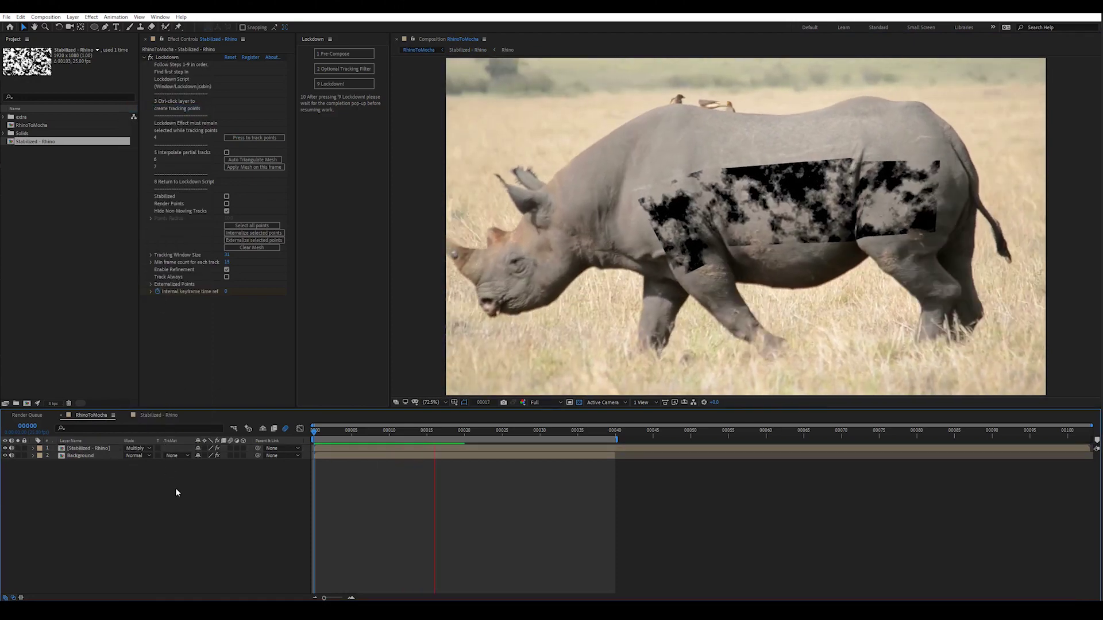